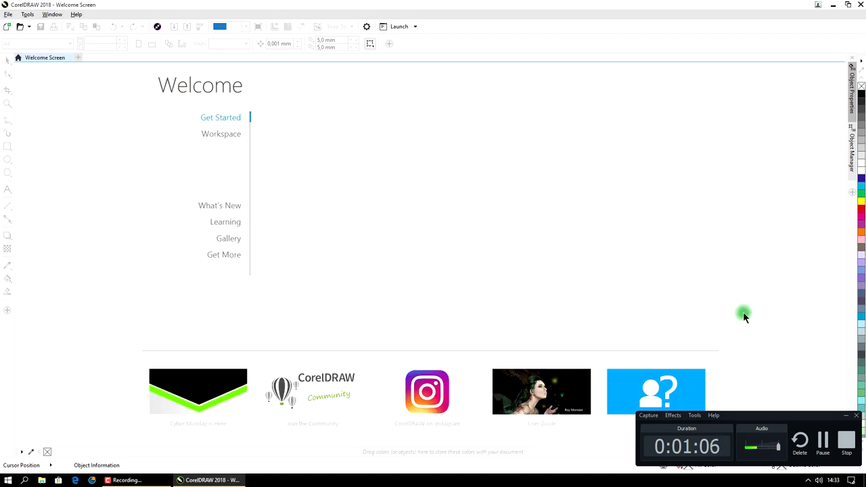
- Create a new 800 × 600 px document named "Linhas Dinâmicas" with CMYK color mode and 72 dpi rendering resolution
{"action": "left_click", "coordinate": [849, 421]}
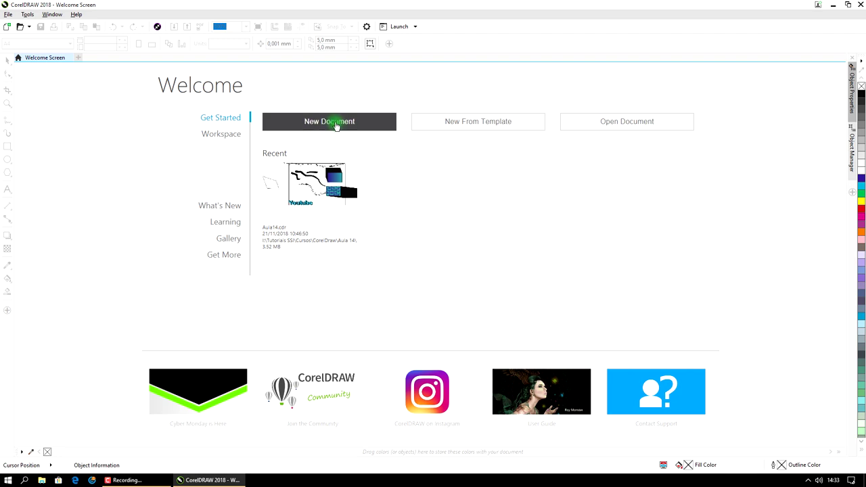
{"action": "left_click", "coordinate": [336, 126]}
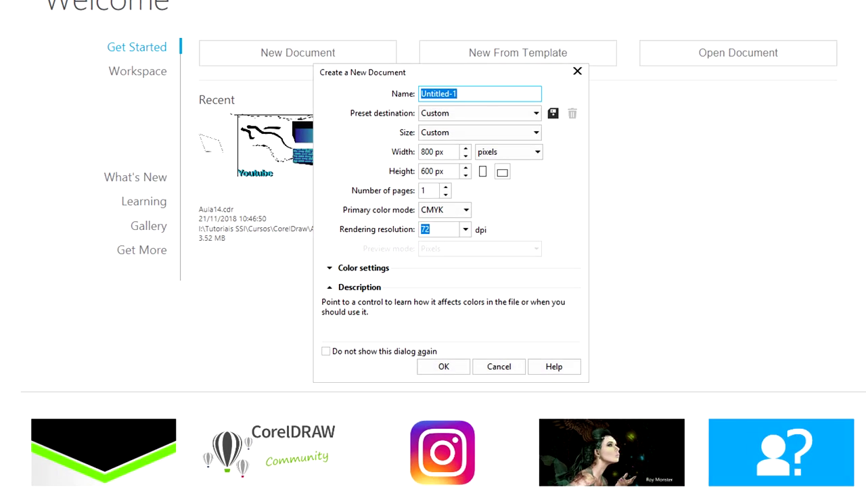
{"action": "type", "text": "Linhas Dinâmicas"}
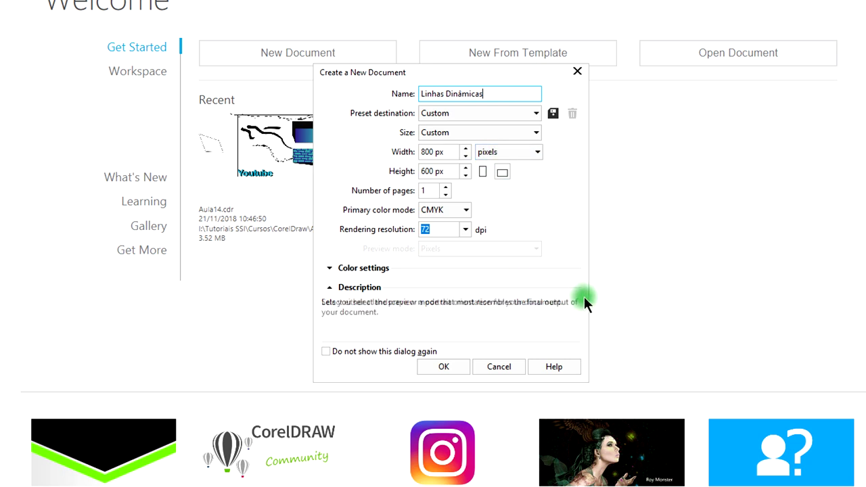
{"action": "left_click", "coordinate": [444, 366]}
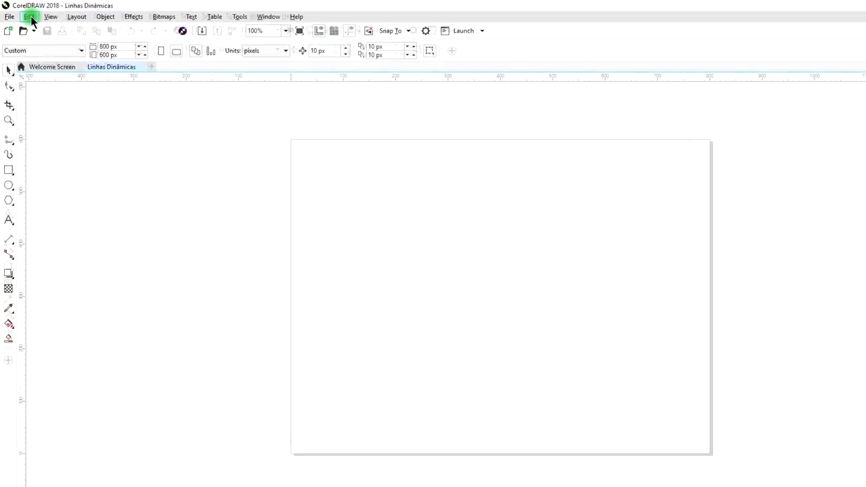
- Turn Dynamic Guides on and back off in the empty document
{"action": "left_click", "coordinate": [84, 27]}
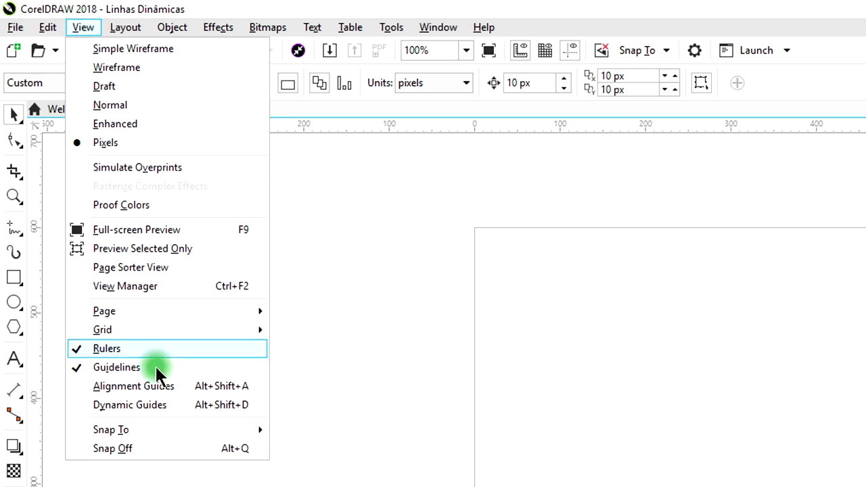
{"action": "left_click", "coordinate": [126, 405]}
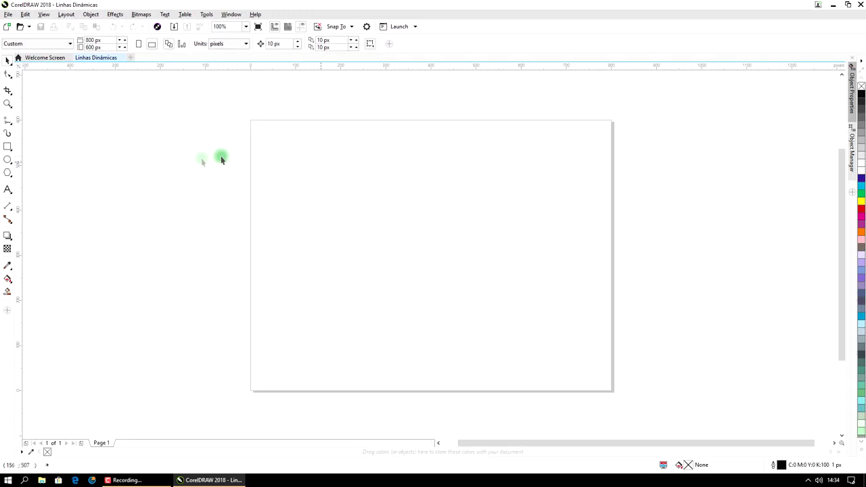
{"action": "left_click", "coordinate": [8, 147]}
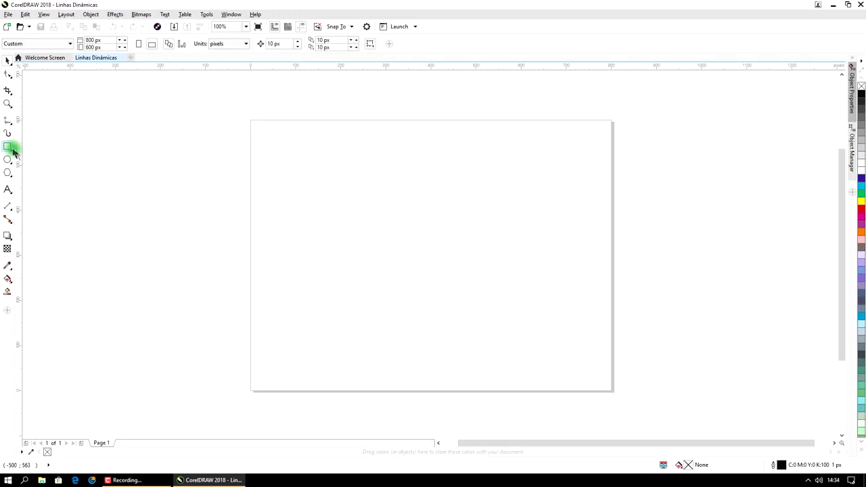
{"action": "left_click", "coordinate": [43, 14]}
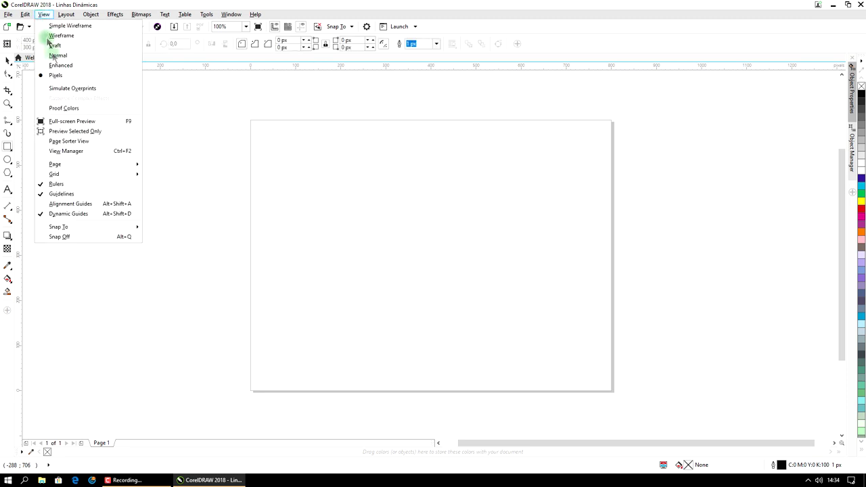
{"action": "left_click", "coordinate": [78, 216]}
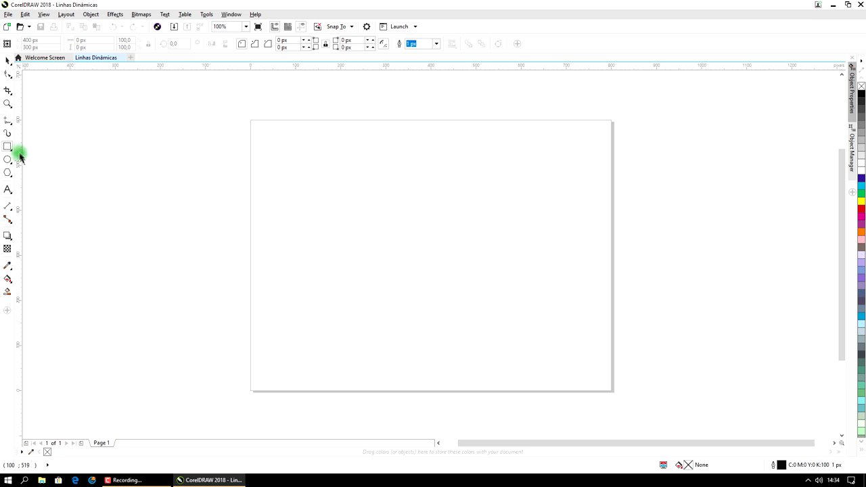
- Draw a rectangle about 218 × 199 px and move it near the page's upper-left corner
{"action": "left_click_drag", "start_coordinate": [327, 155], "coordinate": [425, 243]}
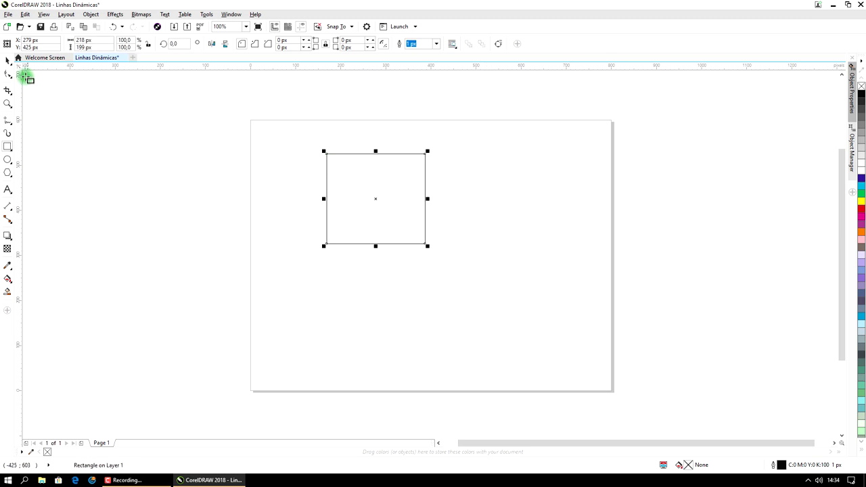
{"action": "left_click_drag", "start_coordinate": [394, 202], "coordinate": [340, 175]}
{"action": "left_click", "coordinate": [468, 205]}
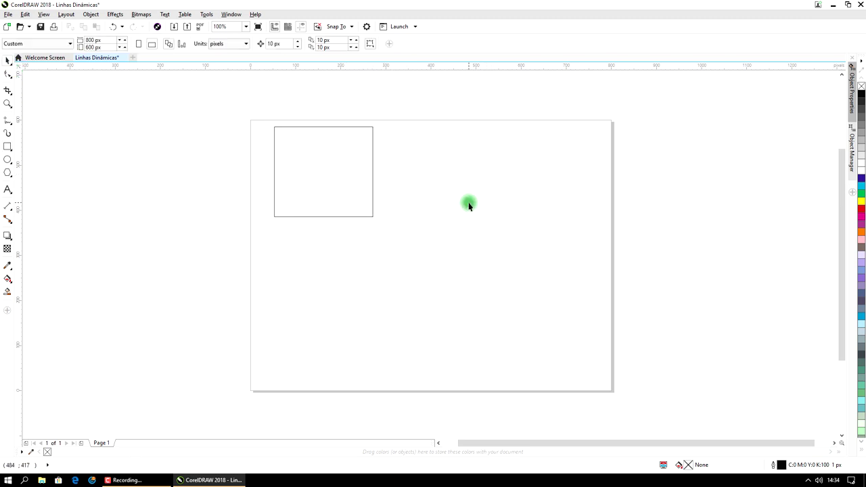
- Draw an ellipse about 175 × 184 px beside the rectangle and reposition it freehand to about X 520, Y 486 px
{"action": "left_click", "coordinate": [8, 160]}
{"action": "left_click_drag", "start_coordinate": [432, 156], "coordinate": [510, 240]}
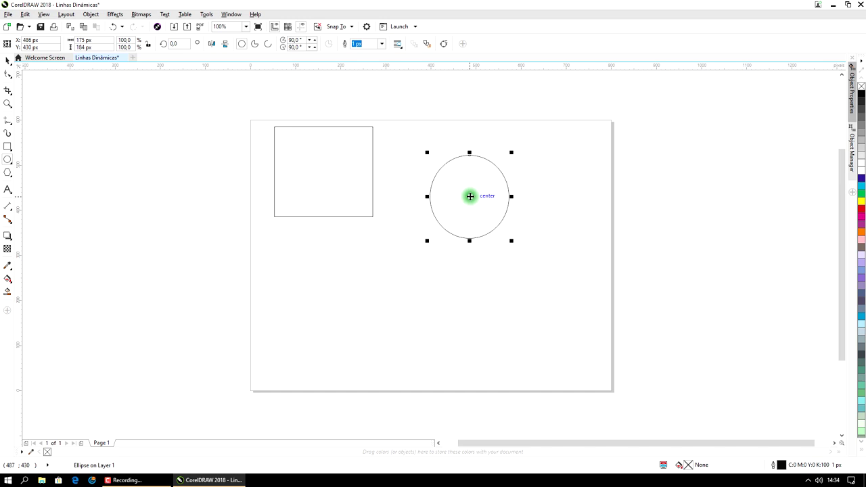
{"action": "left_click_drag", "start_coordinate": [470, 196], "coordinate": [365, 147]}
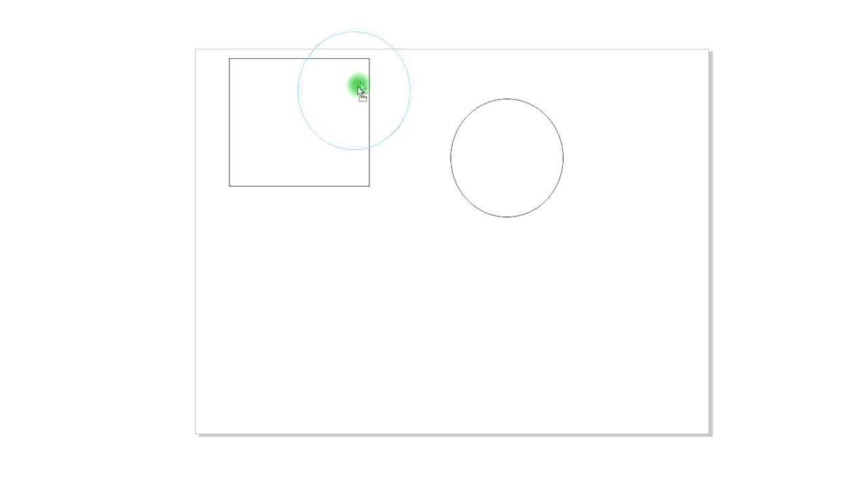
{"action": "left_click_drag", "start_coordinate": [360, 89], "coordinate": [529, 123]}
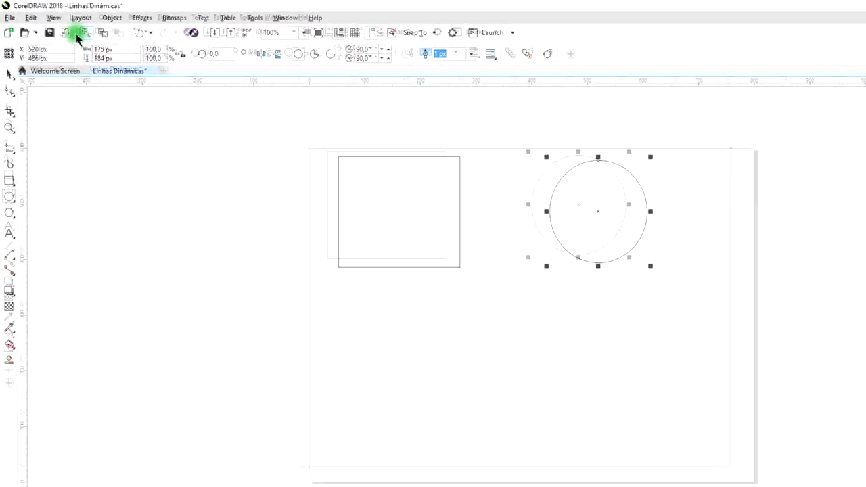
- Turn on Dynamic Guides and shift the ellipse slightly by its centre
{"action": "left_click", "coordinate": [43, 14]}
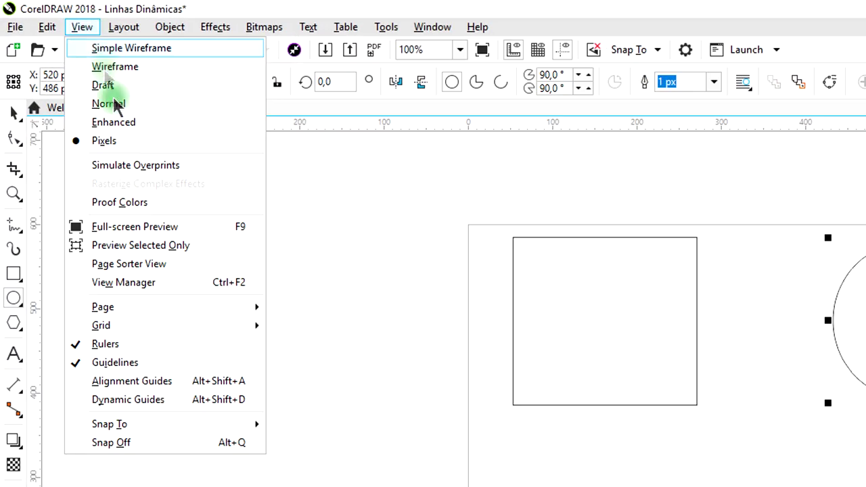
{"action": "left_click", "coordinate": [157, 401]}
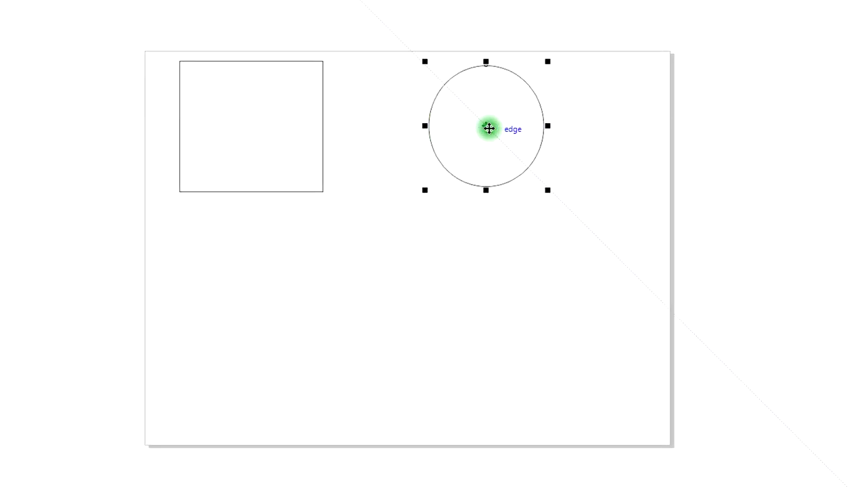
{"action": "mouse_move", "coordinate": [488, 127]}
{"action": "left_mouse_down"}
{"action": "mouse_move", "coordinate": [468, 142]}
{"action": "mouse_move", "coordinate": [479, 122]}
{"action": "left_mouse_up"}
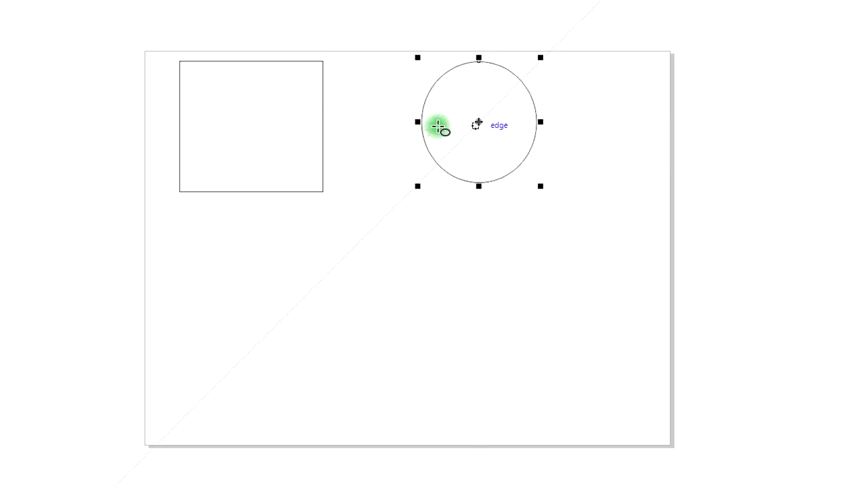
- Try aligning the ellipse's centre with the rectangle's centre and upper-left corner along the dynamic guides, and return it to the page's right side
{"action": "left_click_drag", "start_coordinate": [479, 122], "coordinate": [256, 126]}
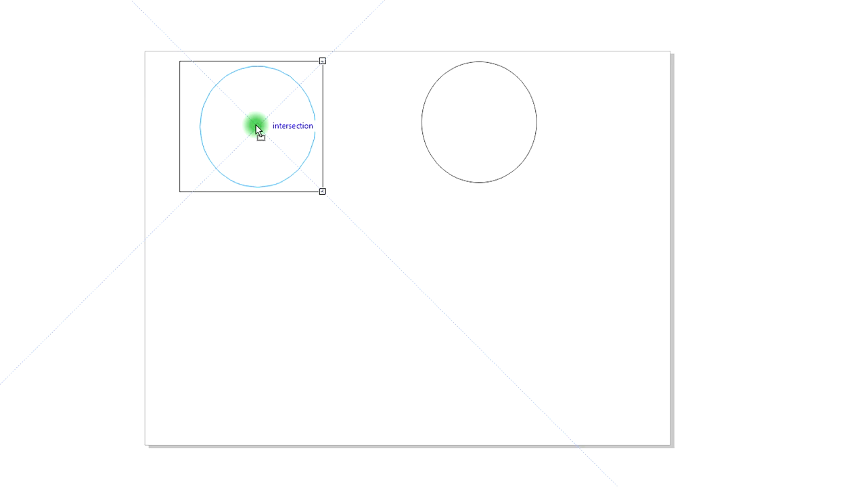
{"action": "left_click_drag", "start_coordinate": [256, 126], "coordinate": [184, 65]}
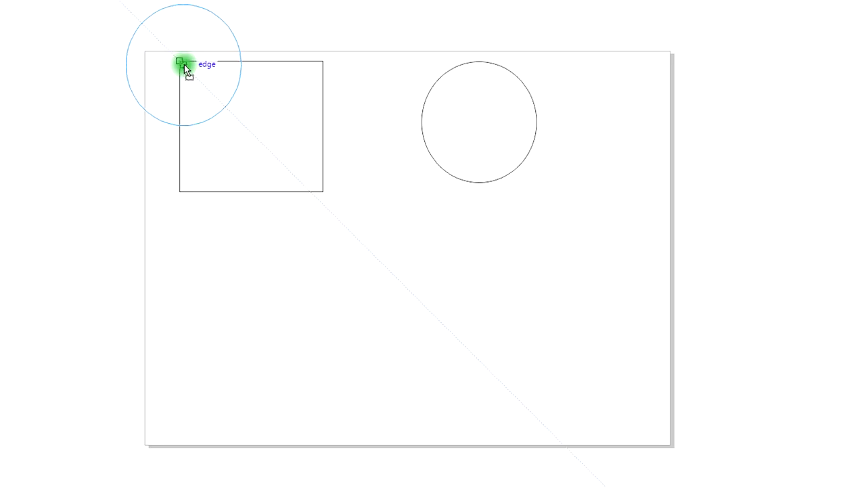
{"action": "left_click_drag", "start_coordinate": [184, 64], "coordinate": [184, 64]}
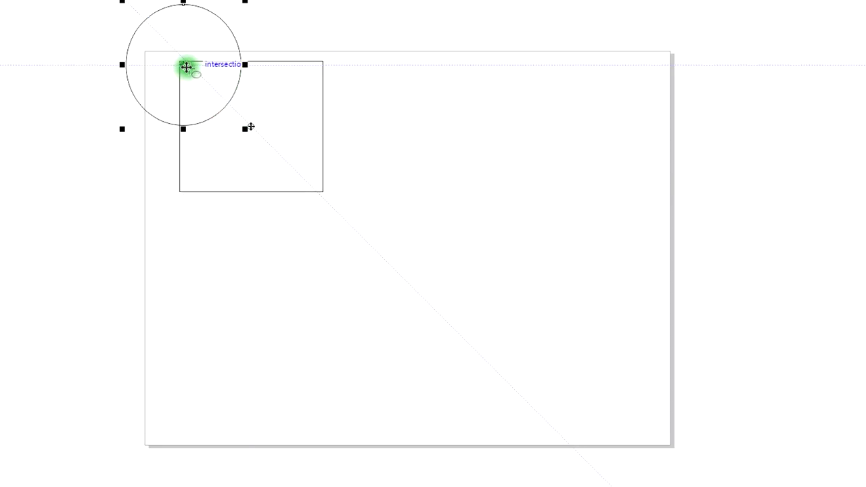
{"action": "key", "text": "Escape"}
{"action": "left_click_drag", "start_coordinate": [510, 179], "coordinate": [517, 176]}
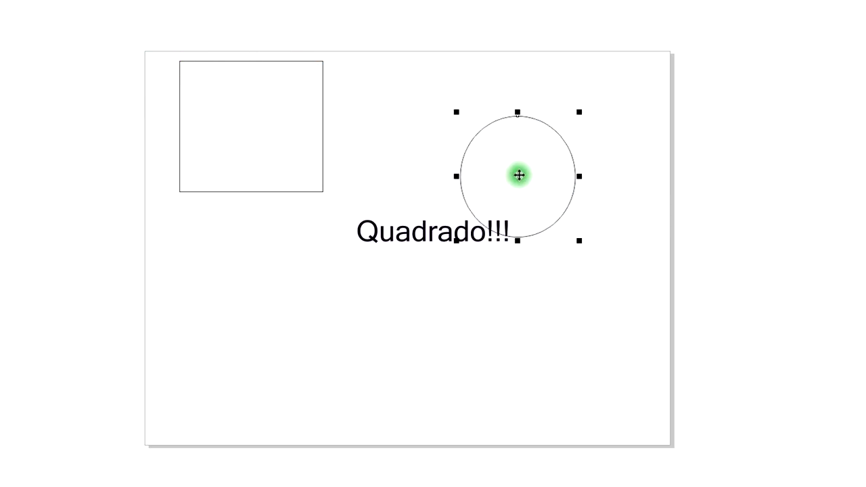
- Move the ellipse so its centre lies on the rectangle's right edge
{"action": "left_click_drag", "start_coordinate": [518, 177], "coordinate": [323, 123]}
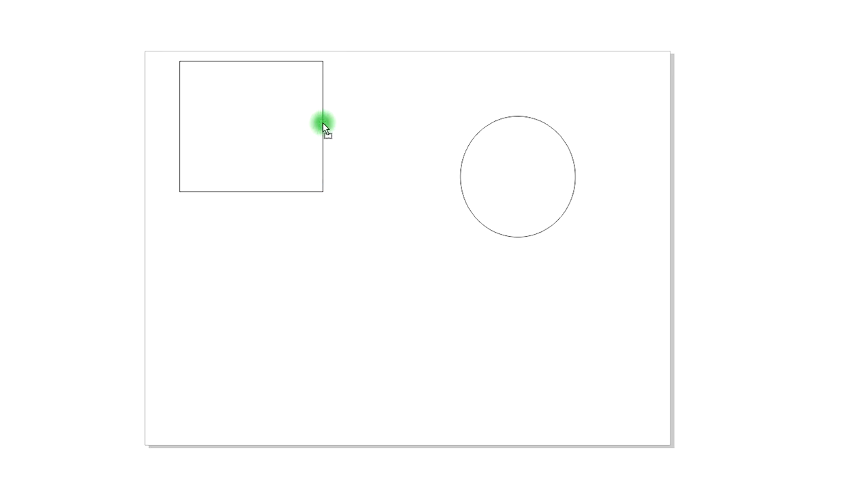
{"action": "key", "text": "F7"}
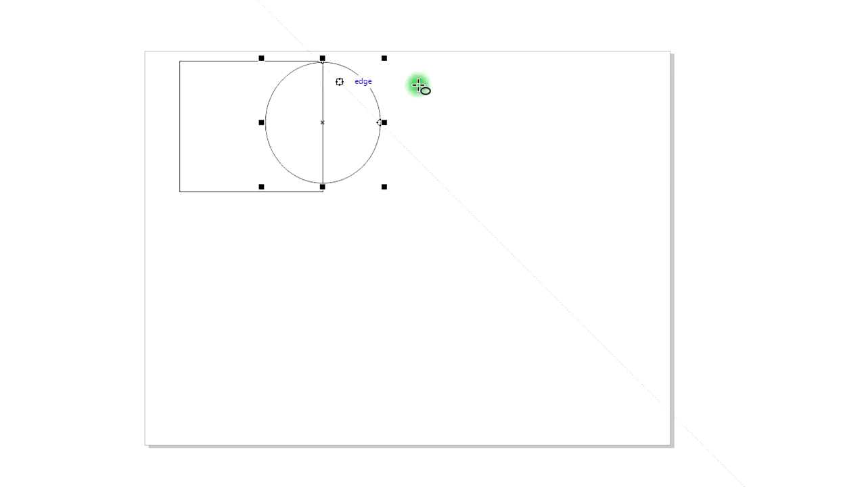
- Draw a small ellipse starting from the large ellipse's centre and delete it
{"action": "left_click", "coordinate": [509, 155]}
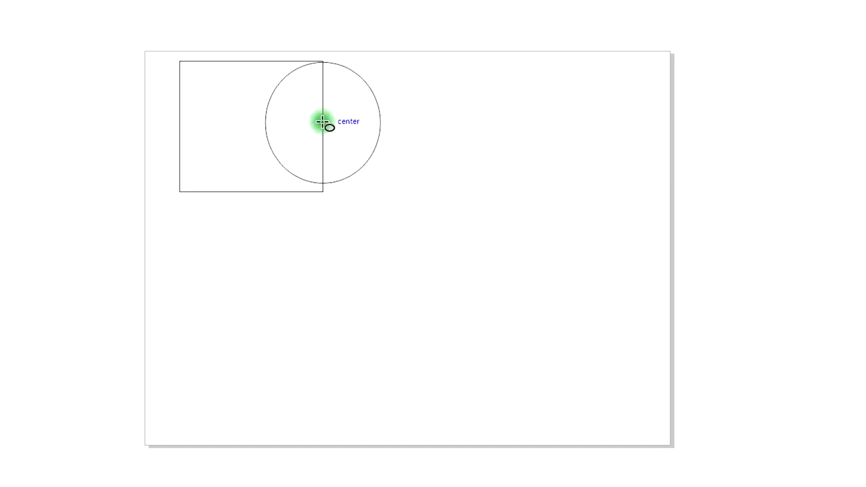
{"action": "left_click_drag", "start_coordinate": [323, 123], "coordinate": [374, 151]}
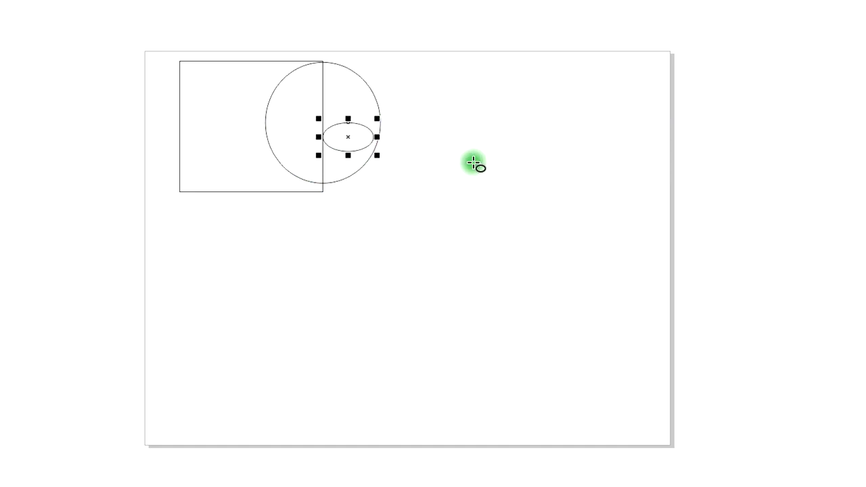
{"action": "key", "text": "Delete"}
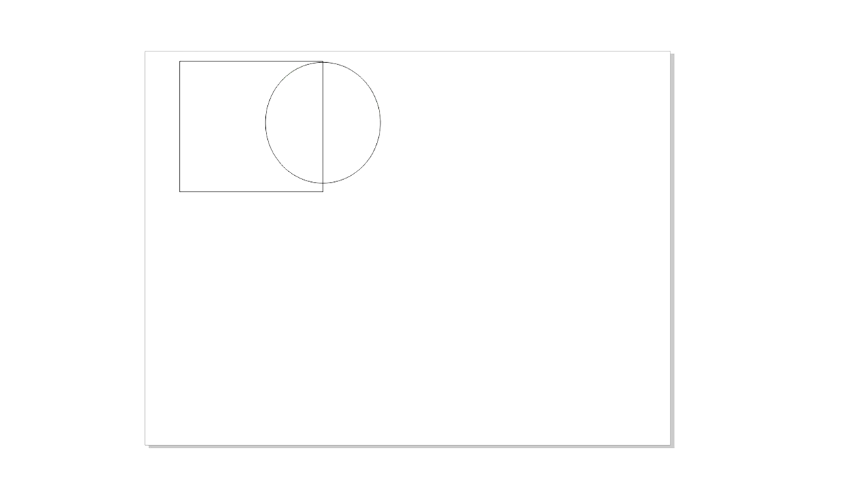
- Shift the ellipse down slightly so its centre sits at the midpoint of the rectangle's right edge
{"action": "left_click", "coordinate": [371, 123]}
{"action": "mouse_move", "coordinate": [323, 122]}
{"action": "left_mouse_down"}
{"action": "mouse_move", "coordinate": [437, 180]}
{"action": "mouse_move", "coordinate": [370, 136]}
{"action": "mouse_move", "coordinate": [325, 125]}
{"action": "left_mouse_up"}
{"action": "left_click", "coordinate": [479, 268]}
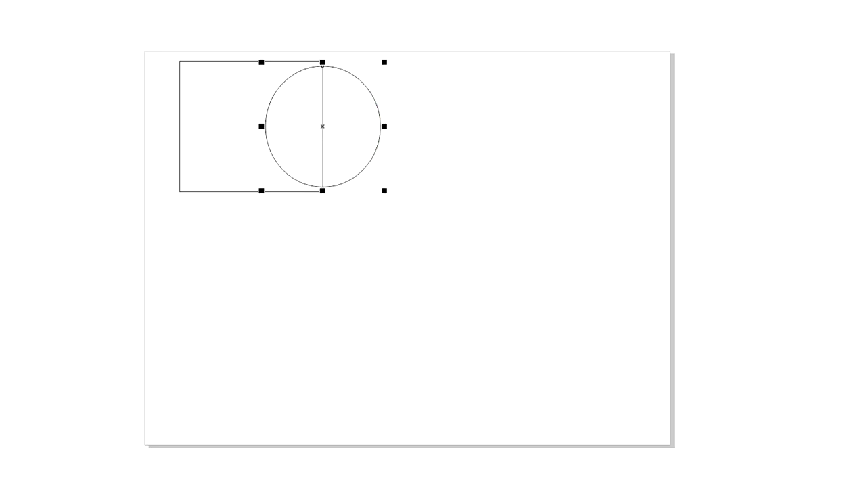
- Fill the ellipse with dark blue and the rectangle with yellow
{"action": "left_click", "coordinate": [858, 156]}
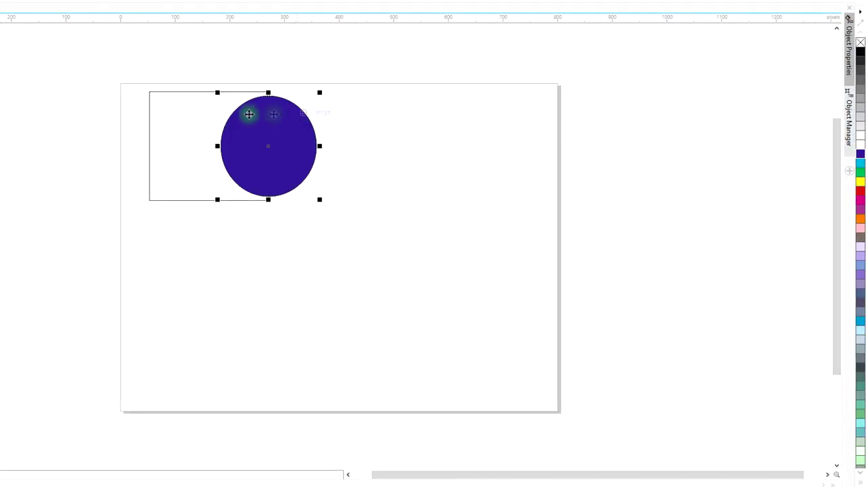
{"action": "left_click", "coordinate": [181, 114]}
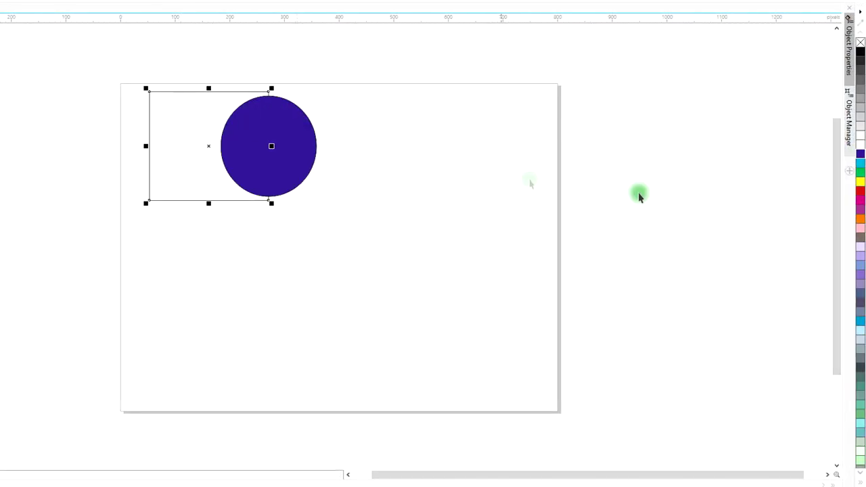
{"action": "left_click", "coordinate": [860, 186]}
{"action": "left_click", "coordinate": [279, 149]}
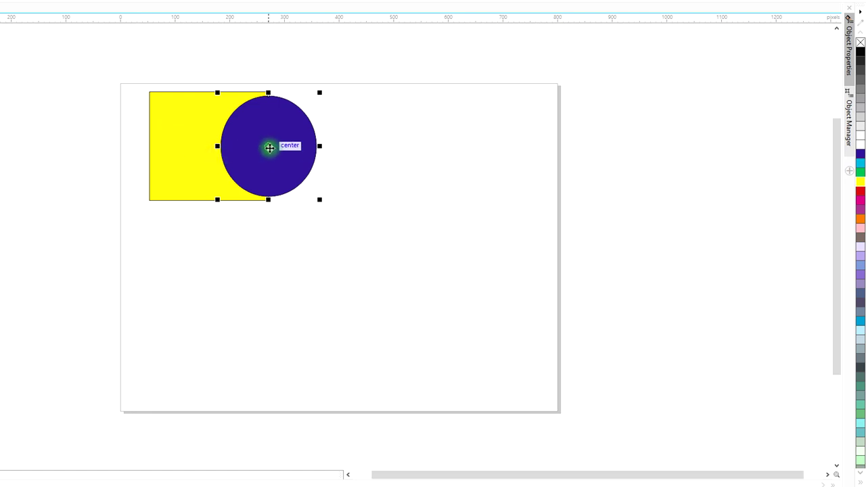
{"action": "left_click", "coordinate": [439, 148]}
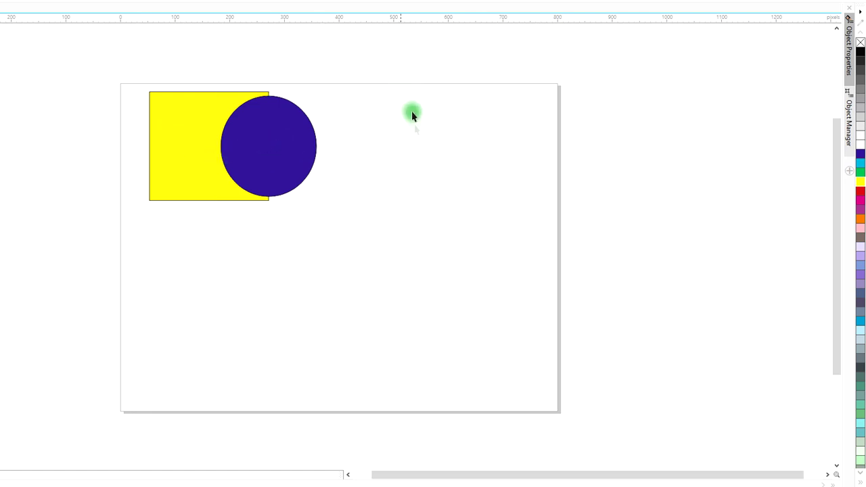
- Widen the blue ellipse so it covers most of the yellow rectangle, and apply Simplify to both shapes
{"action": "left_click_drag", "start_coordinate": [264, 149], "coordinate": [288, 144]}
{"action": "left_click", "coordinate": [394, 160]}
{"action": "left_click", "coordinate": [241, 158]}
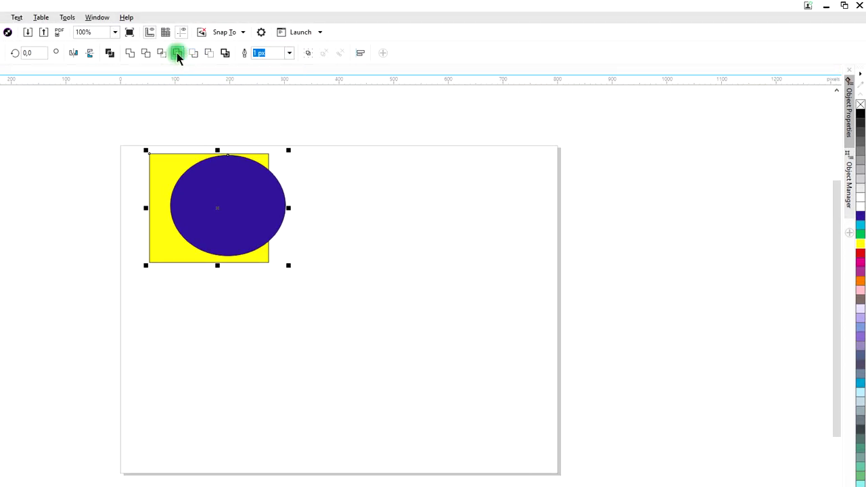
{"action": "left_click", "coordinate": [178, 52]}
{"action": "left_click", "coordinate": [353, 319]}
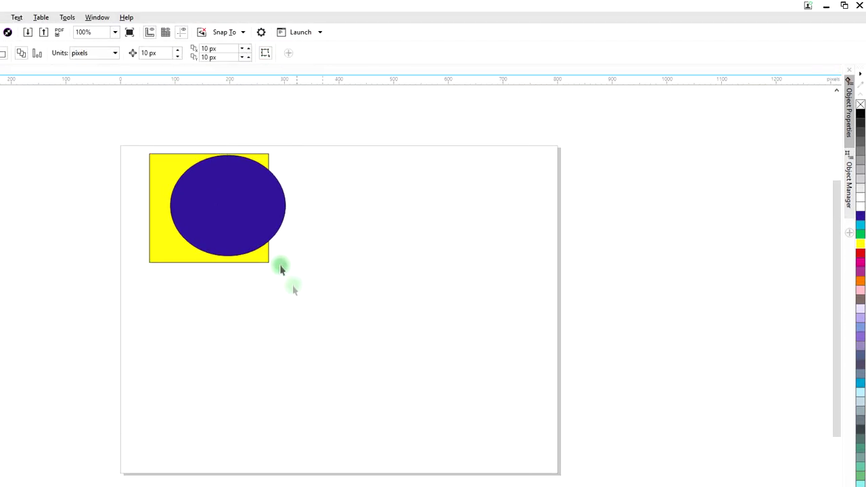
- Shrink the blue ellipse and place it inside the yellow shape's curved cut-out, leaving a gap around it
{"action": "left_click_drag", "start_coordinate": [261, 224], "coordinate": [296, 229]}
{"action": "left_click_drag", "start_coordinate": [358, 175], "coordinate": [337, 194]}
{"action": "left_click_drag", "start_coordinate": [304, 226], "coordinate": [228, 200]}
{"action": "left_click", "coordinate": [302, 316]}
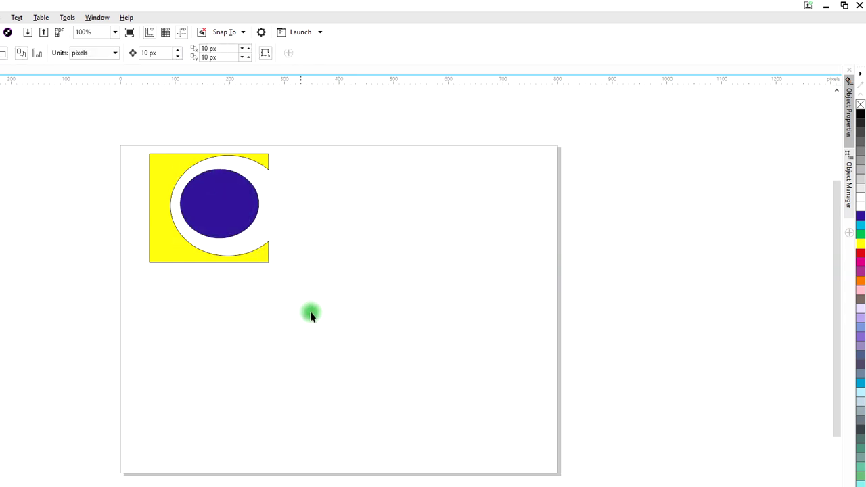
{"action": "left_click", "coordinate": [263, 258]}
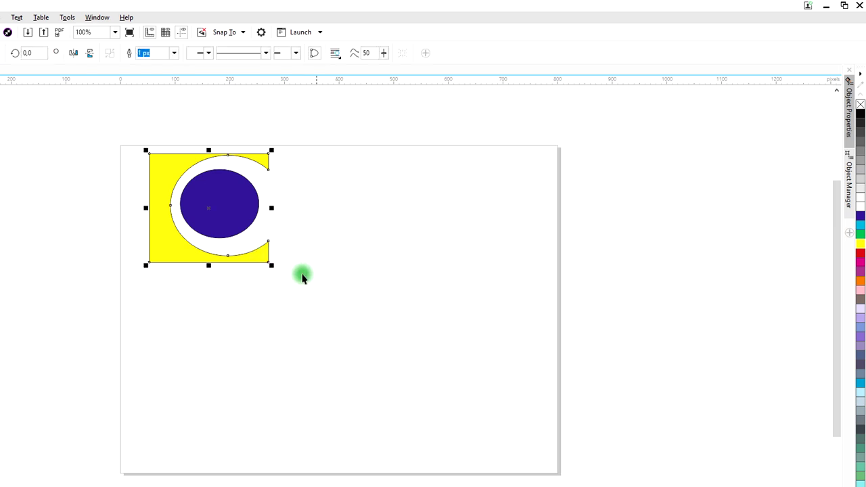
- Shrink the yellow cut-out shape slightly so it fits more closely around the ellipse, and fill it with red
{"action": "left_click_drag", "start_coordinate": [272, 267], "coordinate": [265, 258]}
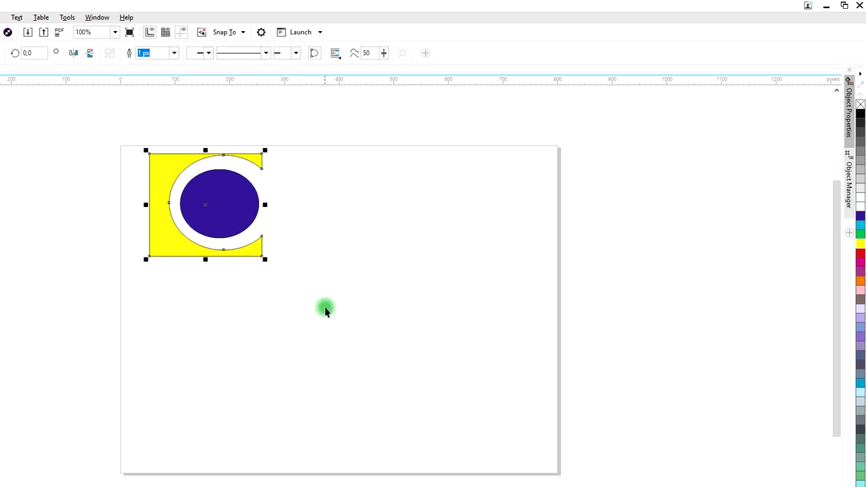
{"action": "left_click", "coordinate": [330, 302]}
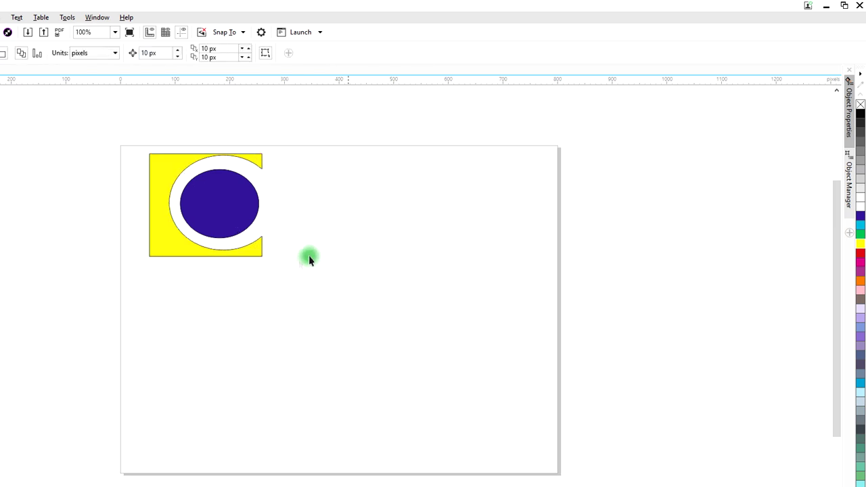
{"action": "left_click", "coordinate": [167, 183]}
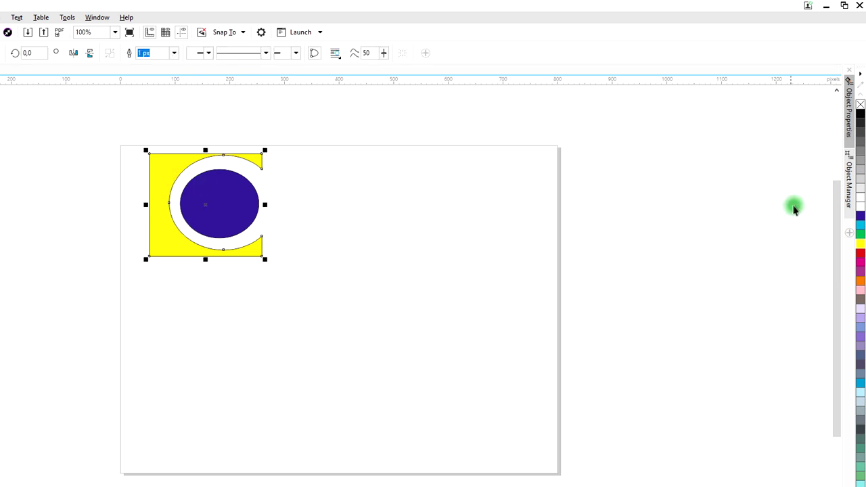
{"action": "left_click", "coordinate": [860, 255]}
{"action": "left_click", "coordinate": [562, 240]}
- Fill the dark blue ellipse inside the cut-out with orange
{"action": "left_click", "coordinate": [238, 197]}
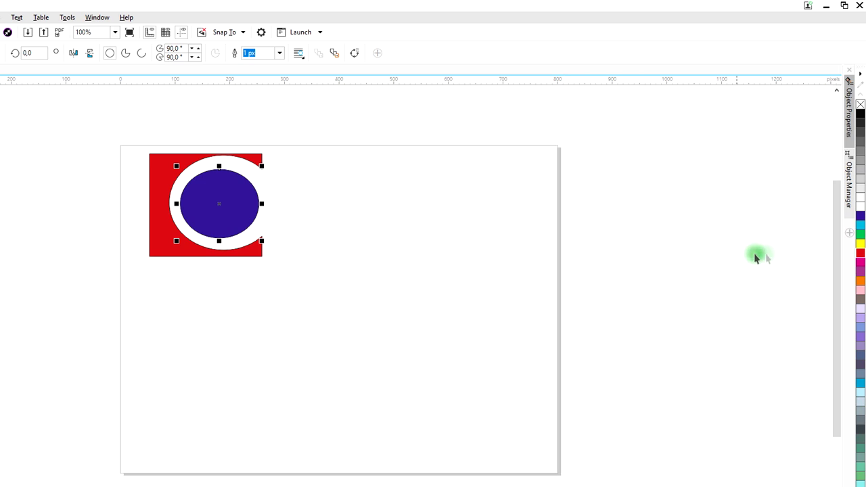
{"action": "left_click", "coordinate": [861, 283]}
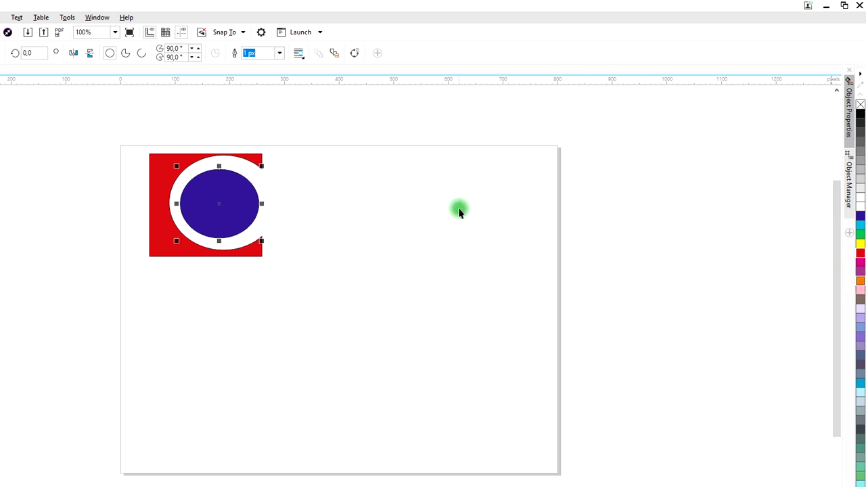
{"action": "left_click", "coordinate": [351, 216]}
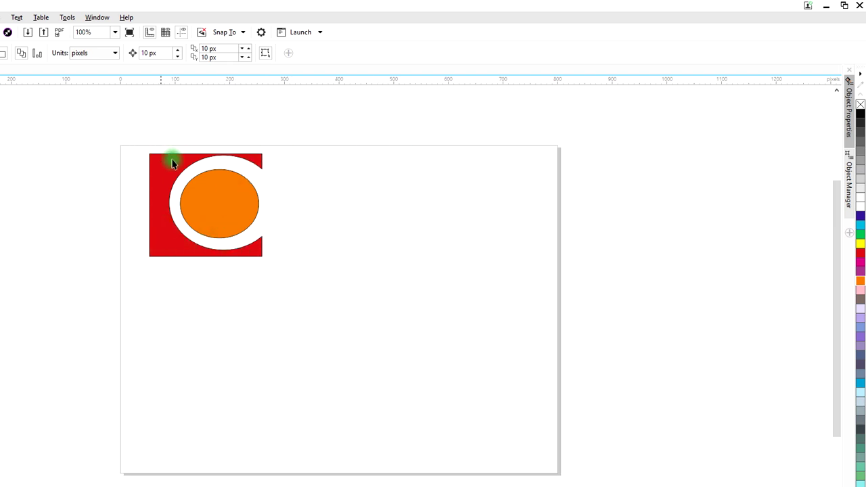
- Move the red shape's upper-left corner node slightly inward along its top edge so that the left side slants
{"action": "left_click", "coordinate": [165, 250]}
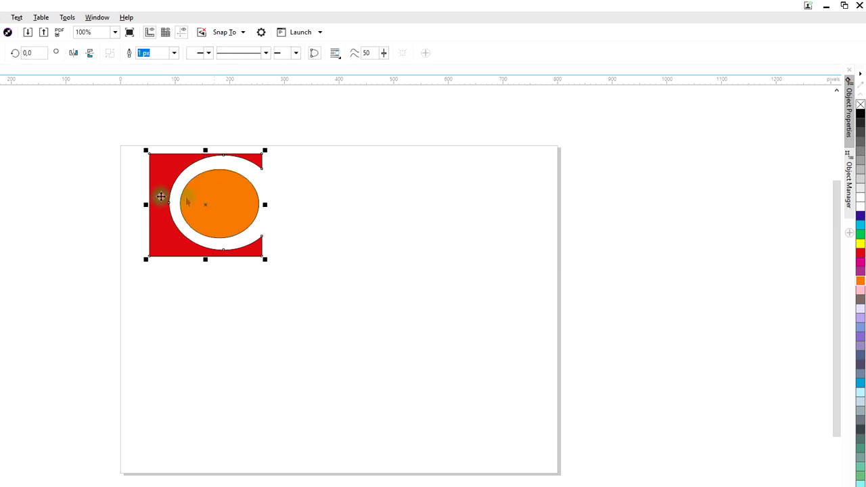
{"action": "left_click", "coordinate": [324, 205]}
{"action": "left_click", "coordinate": [155, 161]}
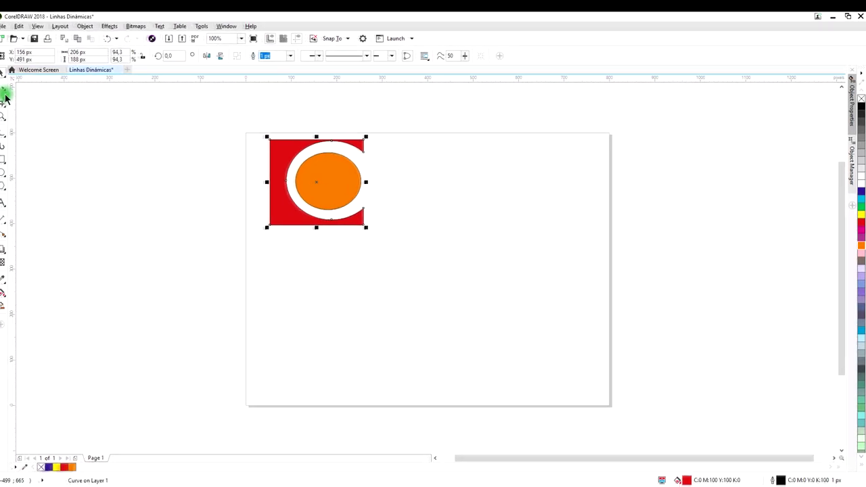
{"action": "left_click", "coordinate": [5, 94]}
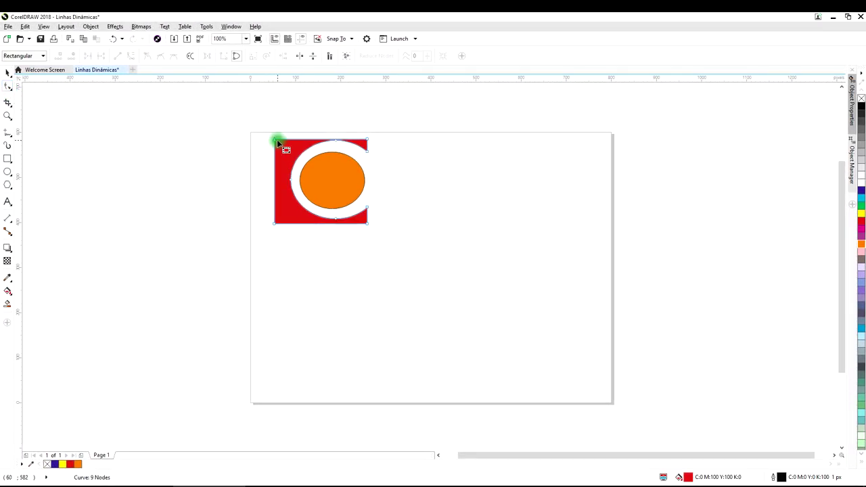
{"action": "left_click_drag", "start_coordinate": [274, 139], "coordinate": [283, 149]}
{"action": "left_click", "coordinate": [330, 283]}
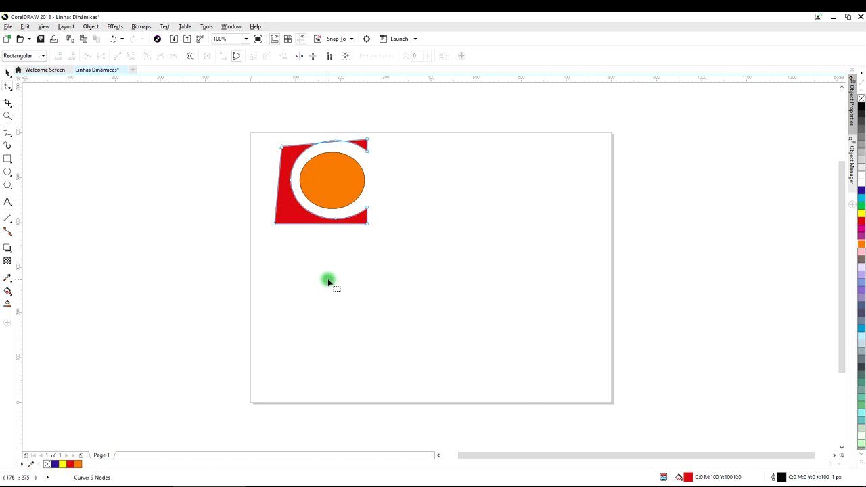
{"action": "left_click_drag", "start_coordinate": [281, 148], "coordinate": [278, 143]}
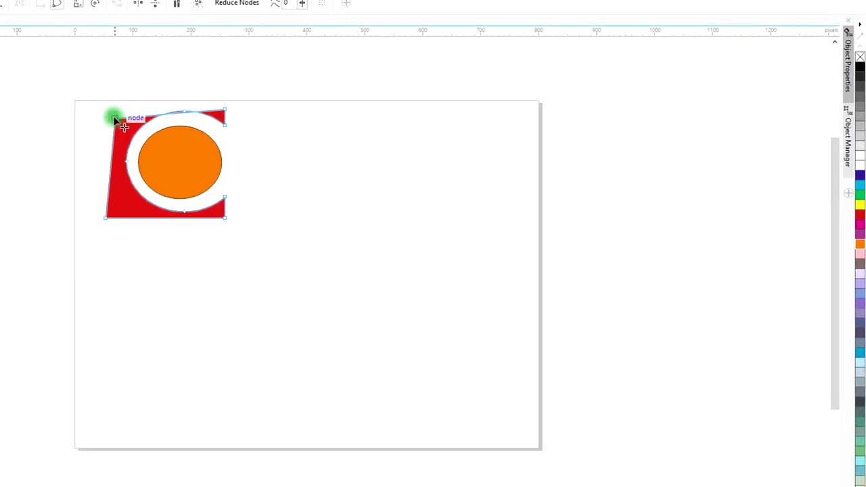
{"action": "left_click_drag", "start_coordinate": [109, 115], "coordinate": [109, 115]}
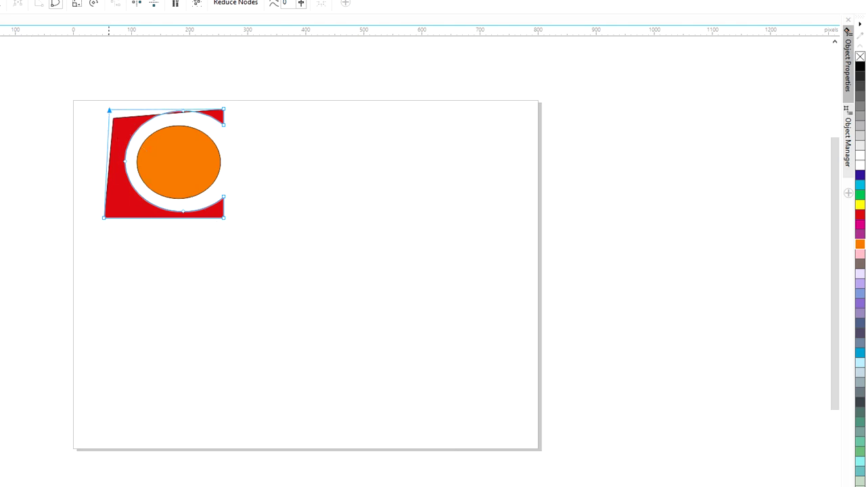
{"action": "key", "text": "space"}
{"action": "left_click", "coordinate": [39, 184]}
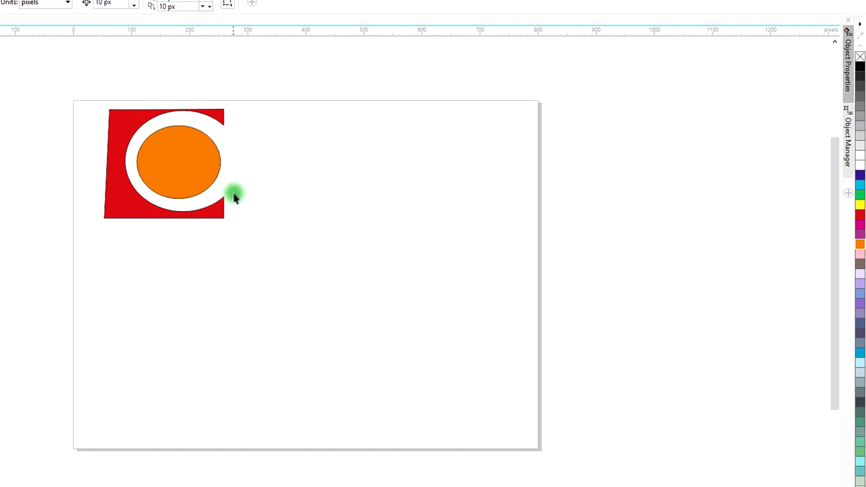
- Move the red shape and orange ellipse together a little right and down from the page's upper-left corner
{"action": "left_click_drag", "start_coordinate": [267, 97], "coordinate": [57, 326]}
{"action": "left_click_drag", "start_coordinate": [174, 168], "coordinate": [230, 192]}
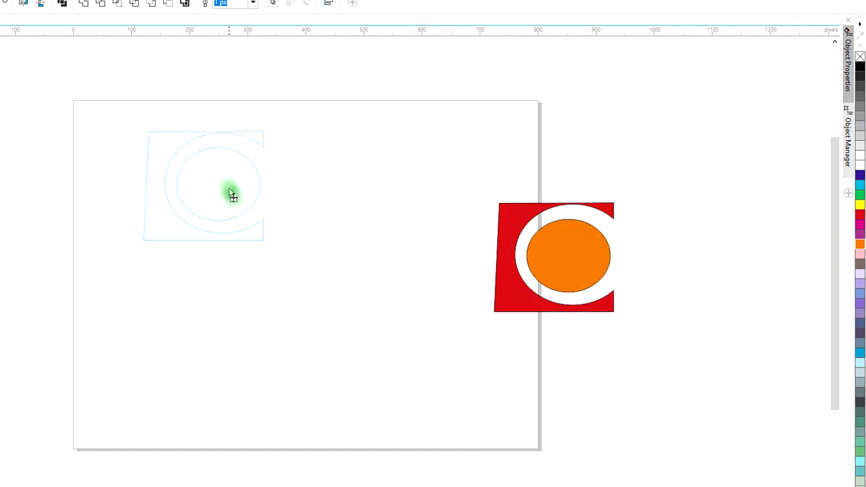
{"action": "left_click", "coordinate": [273, 345]}
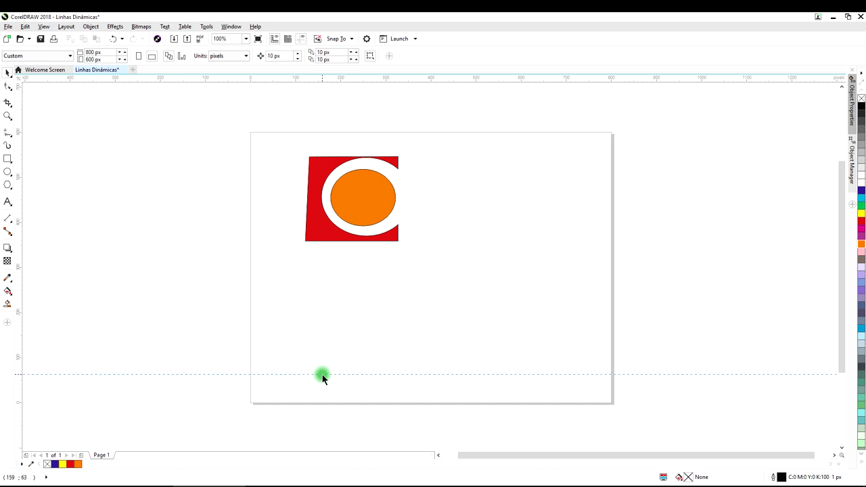
- Place a horizontal guideline at 64 px near the page bottom and draw a rectangle about 133 x 144 px standing on it
{"action": "left_click", "coordinate": [283, 374]}
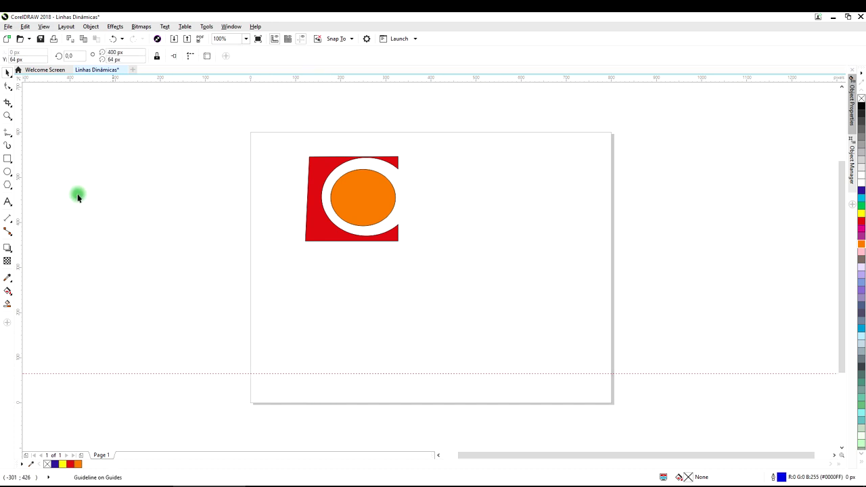
{"action": "left_click", "coordinate": [8, 160]}
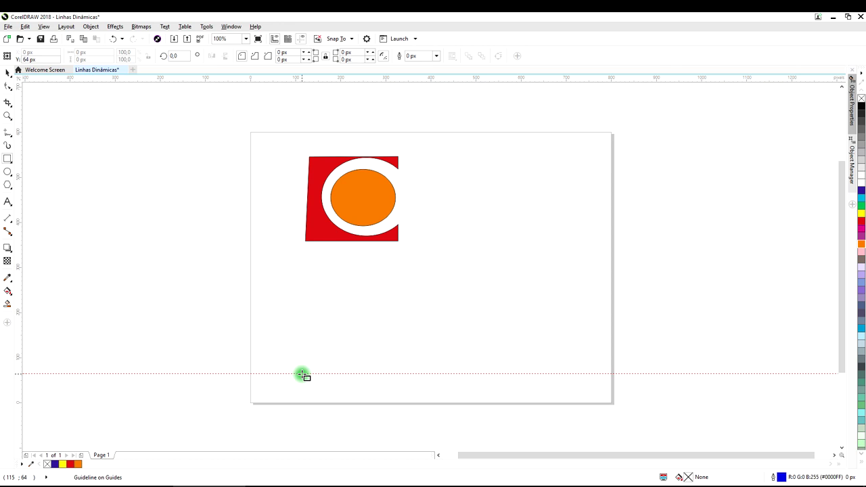
{"action": "mouse_move", "coordinate": [302, 374]}
{"action": "left_mouse_down"}
{"action": "mouse_move", "coordinate": [356, 340]}
{"action": "mouse_move", "coordinate": [353, 313]}
{"action": "mouse_move", "coordinate": [363, 307]}
{"action": "left_mouse_up"}
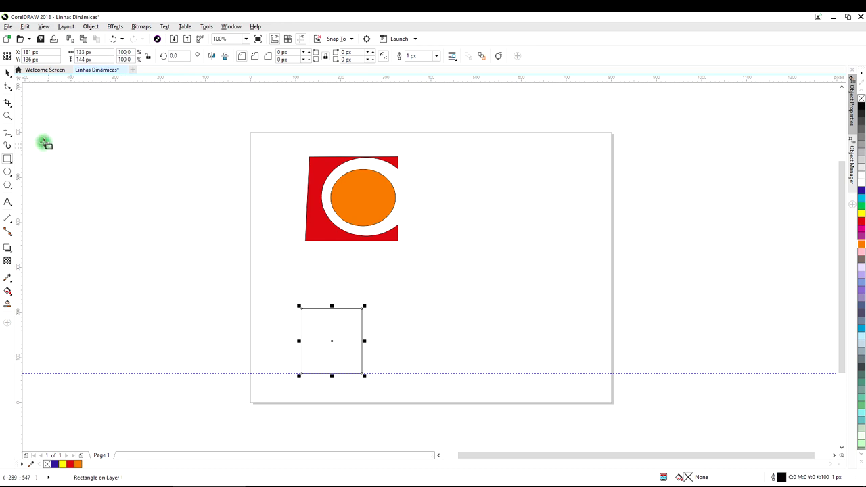
{"action": "left_click", "coordinate": [8, 173]}
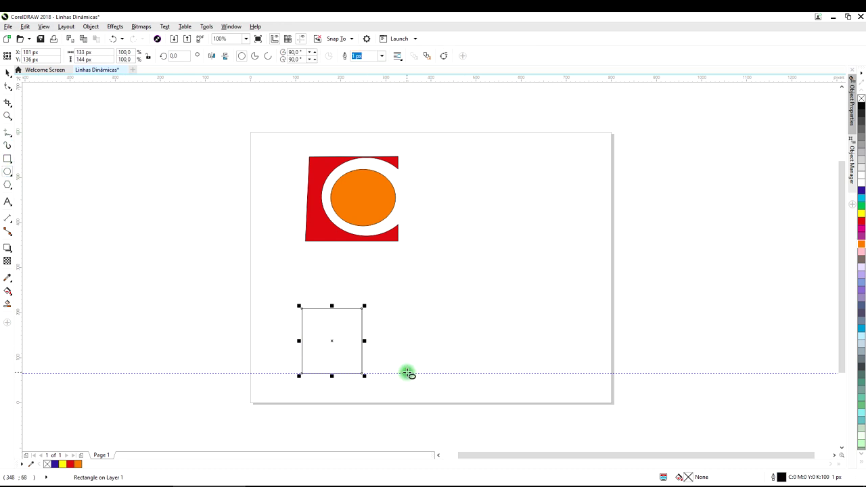
{"action": "left_click_drag", "start_coordinate": [408, 374], "coordinate": [463, 308]}
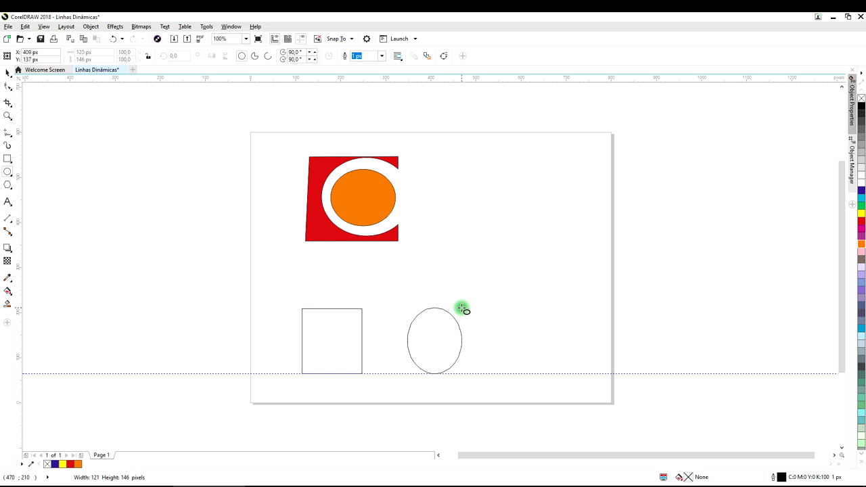
{"action": "mouse_move", "coordinate": [462, 309]}
{"action": "left_mouse_down"}
{"action": "mouse_move", "coordinate": [462, 317]}
{"action": "mouse_move", "coordinate": [464, 310]}
{"action": "left_mouse_up"}
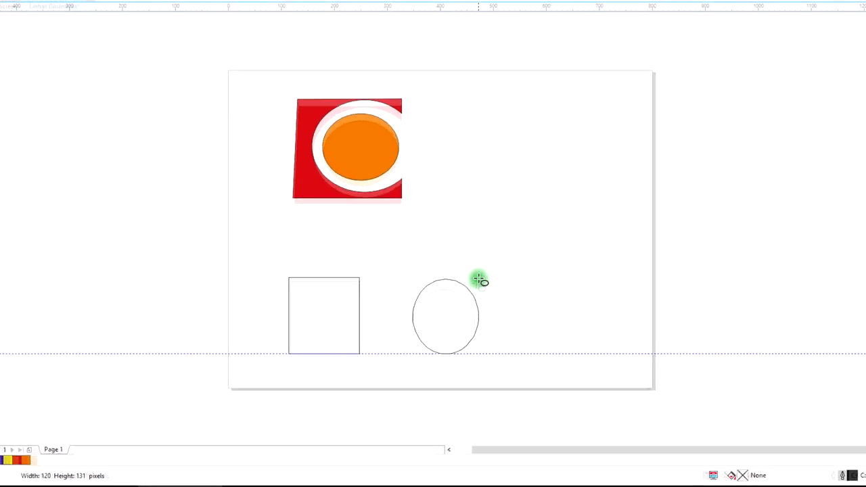
{"action": "left_click_drag", "start_coordinate": [478, 279], "coordinate": [466, 301]}
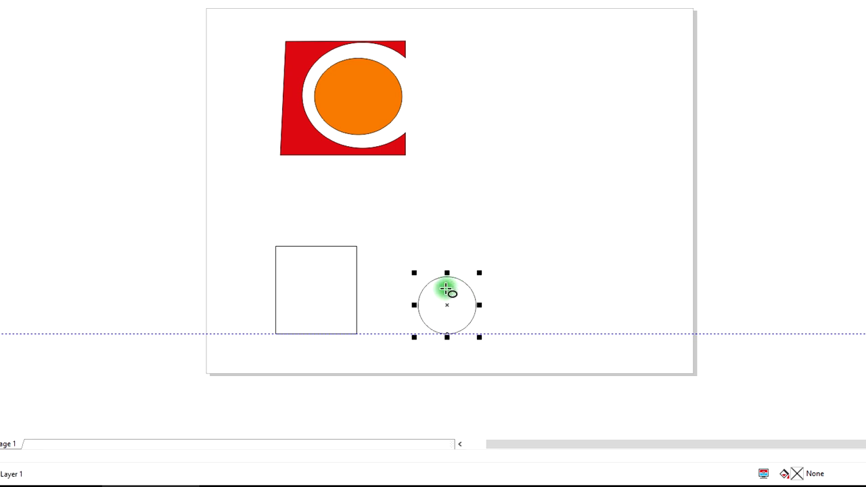
{"action": "key", "text": "Delete"}
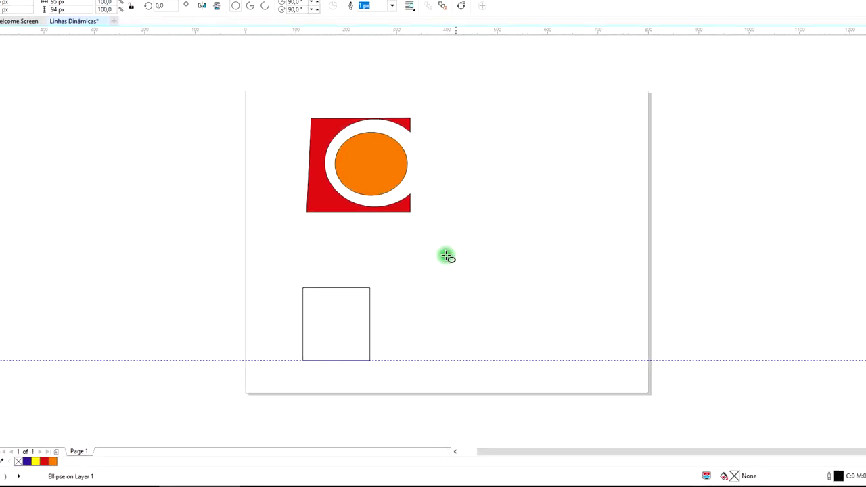
- Add a second horizontal guideline aligned with the top edge of the unfilled rectangle
{"action": "left_click_drag", "start_coordinate": [477, 30], "coordinate": [476, 243]}
{"action": "left_click_drag", "start_coordinate": [478, 286], "coordinate": [478, 289]}
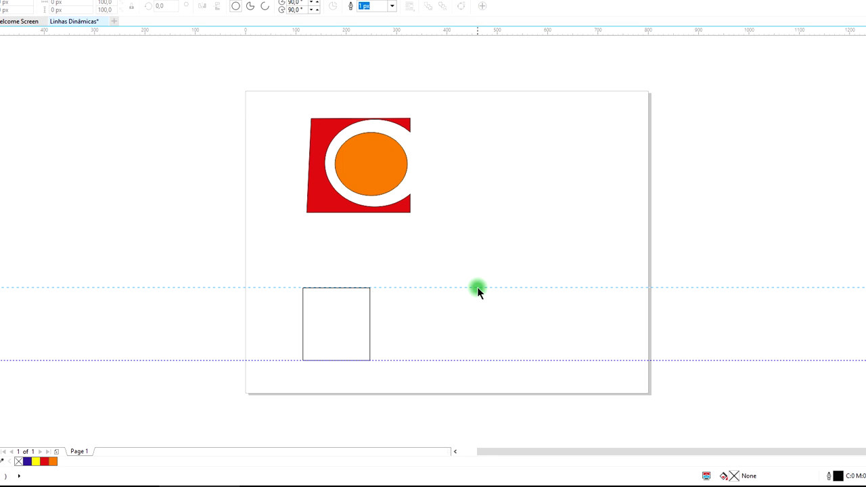
{"action": "left_click", "coordinate": [477, 287]}
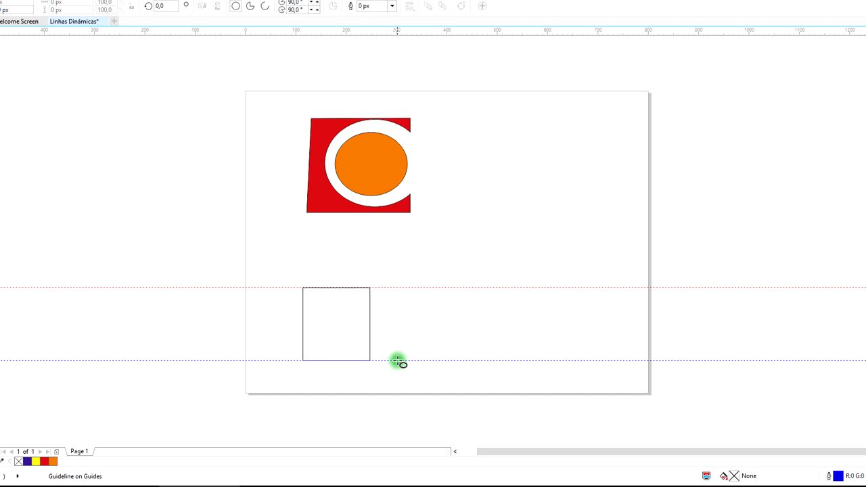
- Draw a near-circular ellipse about 141 x 140 px right of the rectangle, resting on the lower guideline
{"action": "left_click_drag", "start_coordinate": [398, 361], "coordinate": [467, 292]}
{"action": "mouse_move", "coordinate": [488, 297]}
{"action": "left_mouse_down"}
{"action": "mouse_move", "coordinate": [571, 304]}
{"action": "mouse_move", "coordinate": [460, 299]}
{"action": "mouse_move", "coordinate": [465, 293]}
{"action": "left_mouse_up"}
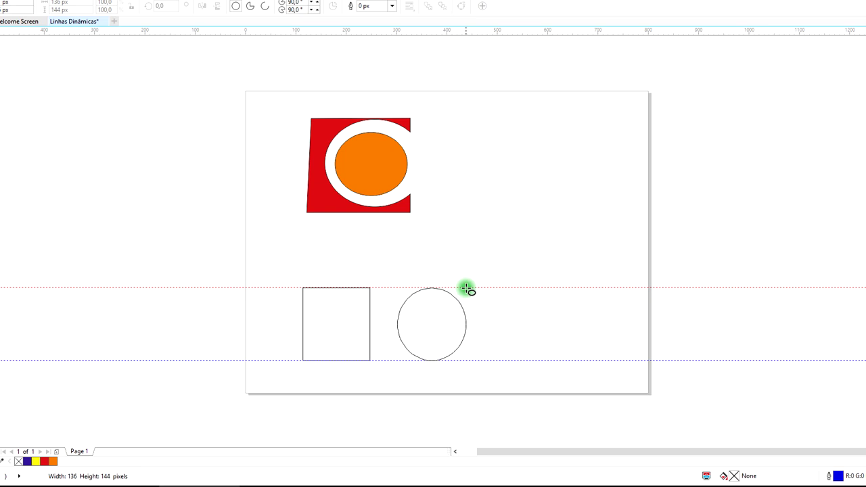
{"action": "left_click_drag", "start_coordinate": [468, 289], "coordinate": [470, 290]}
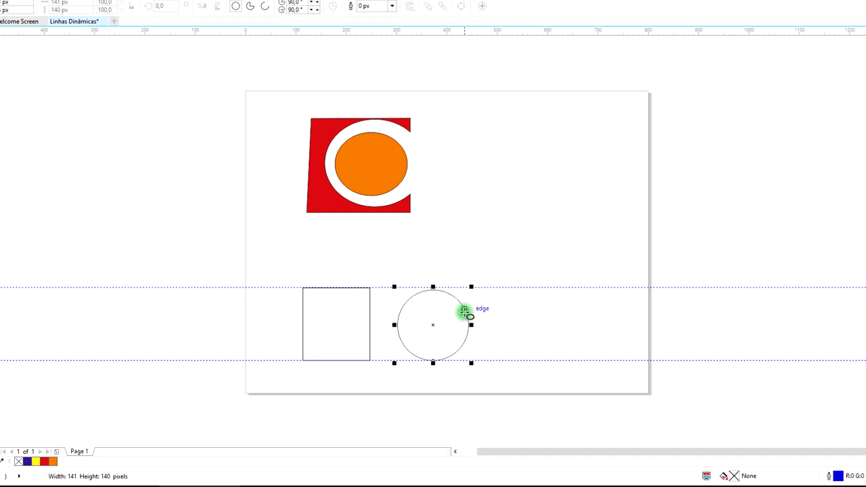
- Scale the new circle up to about 102.9 % so its top reaches the upper guideline
{"action": "scroll", "coordinate": [441, 307], "scroll_direction": "up", "scroll_amount": 3}
{"action": "scroll", "coordinate": [443, 291], "scroll_direction": "down", "scroll_amount": 2}
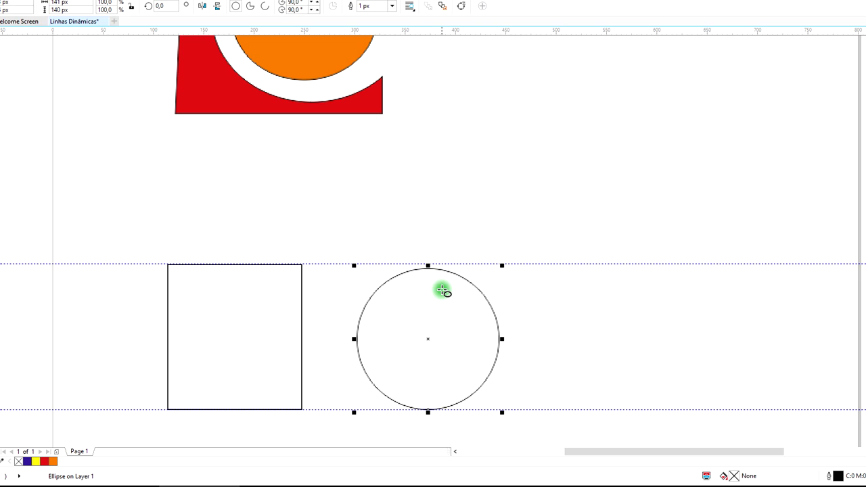
{"action": "left_click_drag", "start_coordinate": [502, 265], "coordinate": [510, 258]}
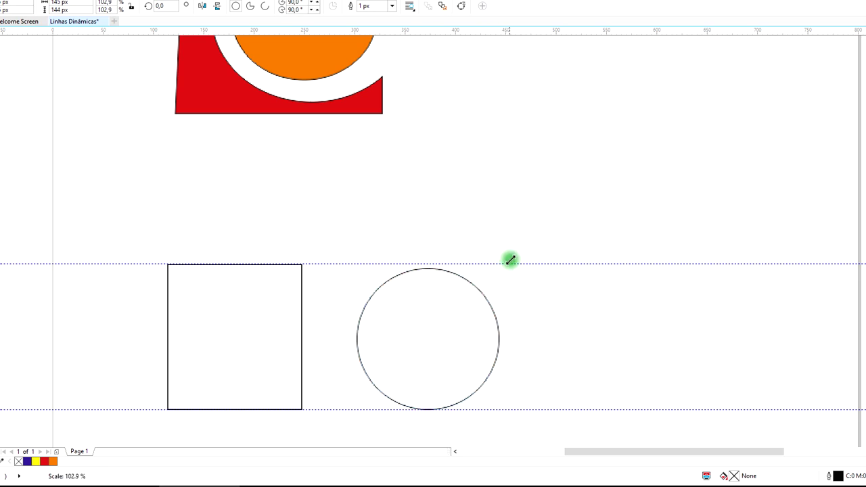
{"action": "left_click", "coordinate": [492, 203]}
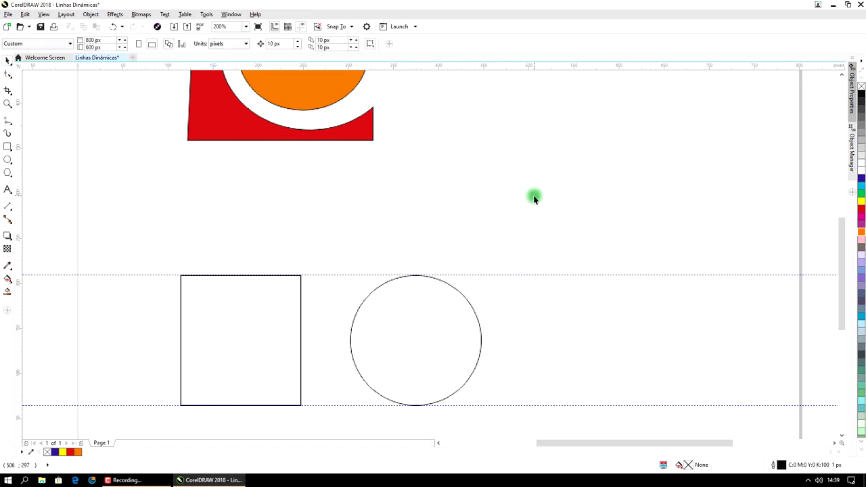
{"action": "scroll", "coordinate": [532, 195], "scroll_direction": "down", "scroll_amount": 2}
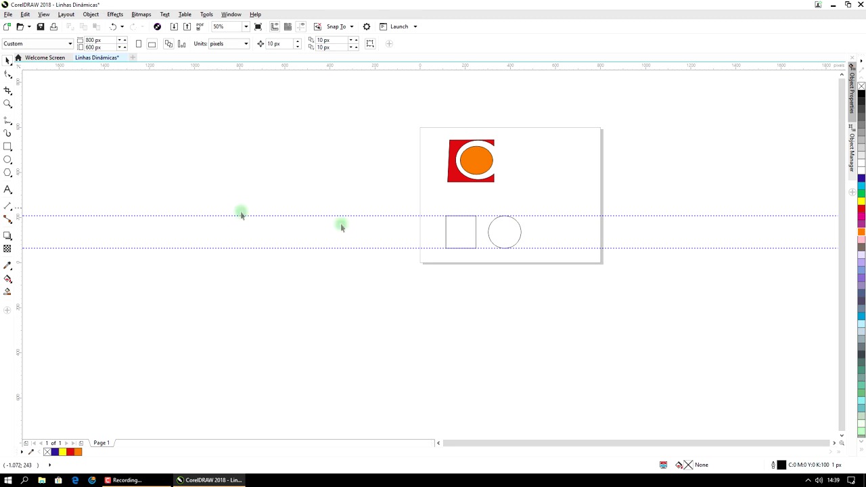
{"action": "left_click", "coordinate": [452, 234]}
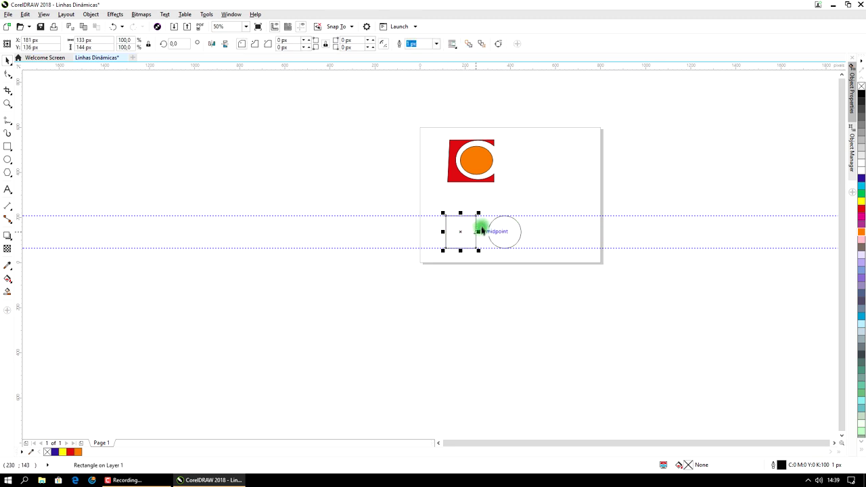
{"action": "scroll", "coordinate": [478, 232], "scroll_direction": "up", "scroll_amount": 2}
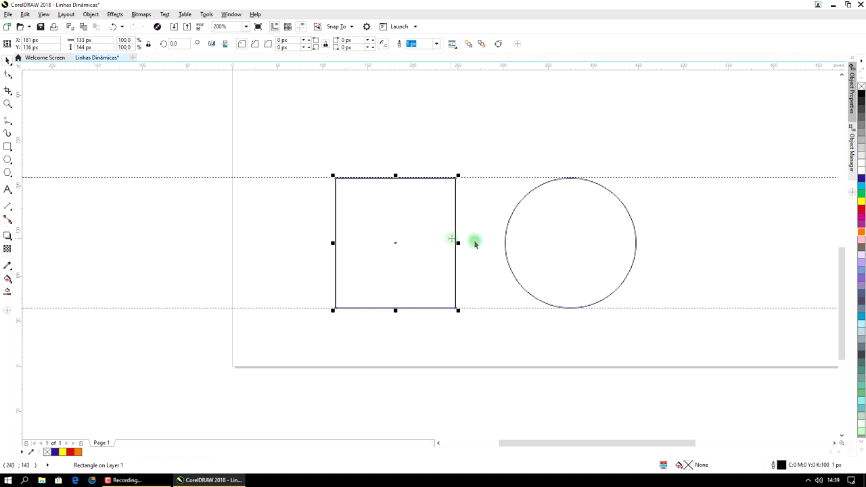
{"action": "scroll", "coordinate": [453, 227], "scroll_direction": "down", "scroll_amount": 4}
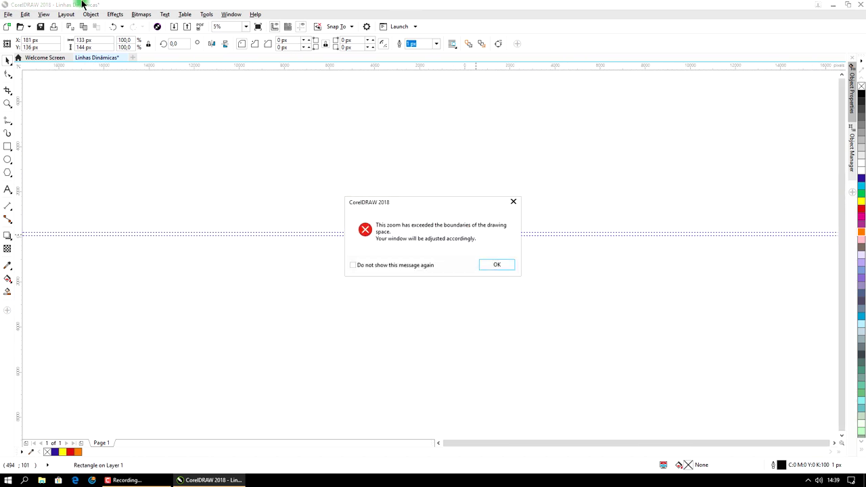
{"action": "left_click", "coordinate": [493, 269]}
{"action": "left_click", "coordinate": [508, 248]}
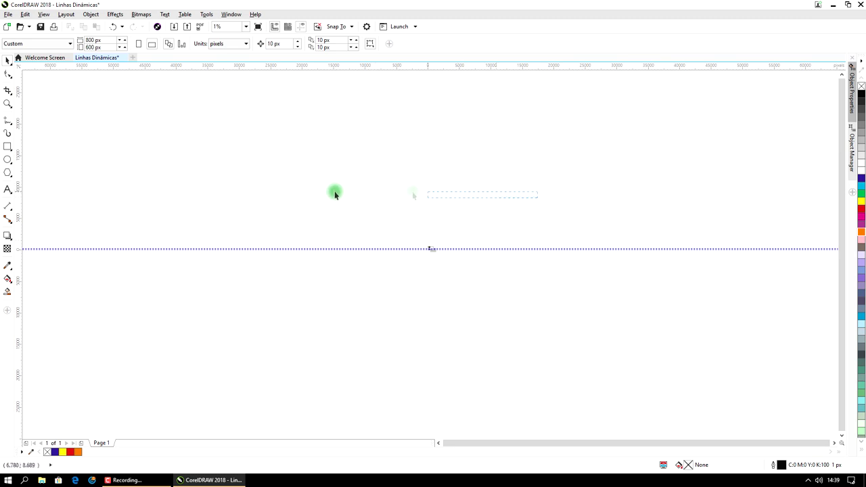
- Set the zoom level to To Page so the whole page fits in the drawing window
{"action": "scroll", "coordinate": [455, 192], "scroll_direction": "up", "scroll_amount": 3}
{"action": "scroll", "coordinate": [646, 217], "scroll_direction": "up", "scroll_amount": 6}
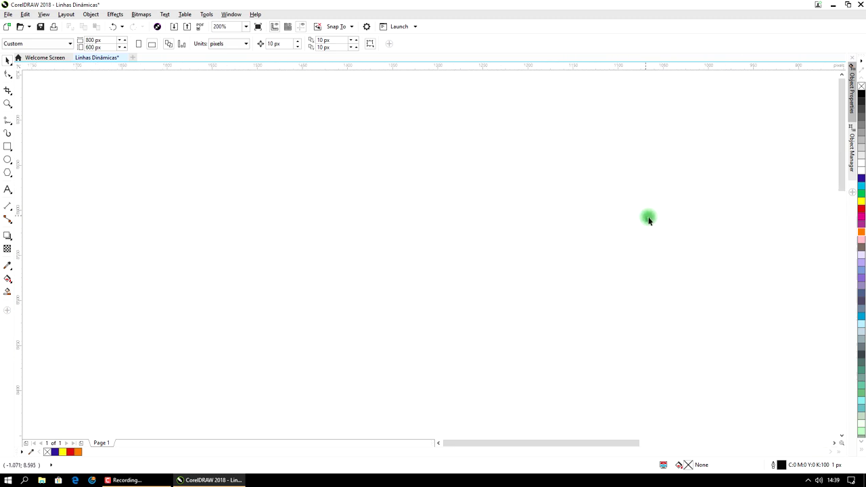
{"action": "scroll", "coordinate": [510, 196], "scroll_direction": "down", "scroll_amount": 8}
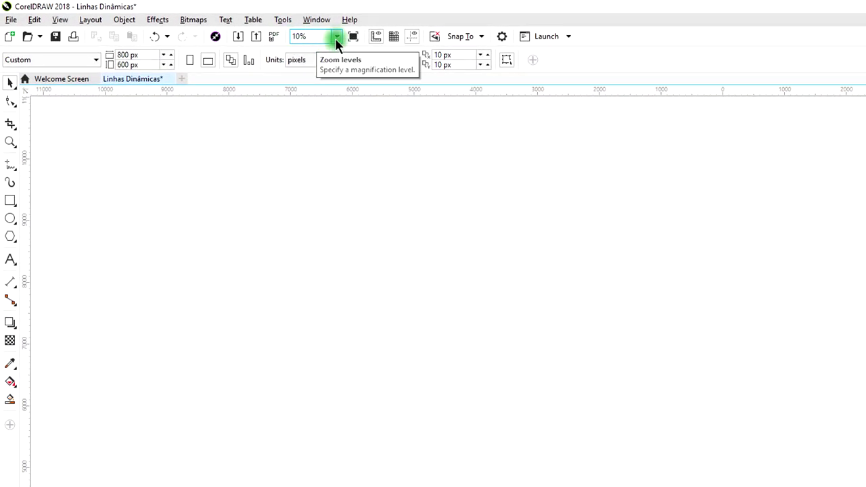
{"action": "left_click", "coordinate": [337, 38]}
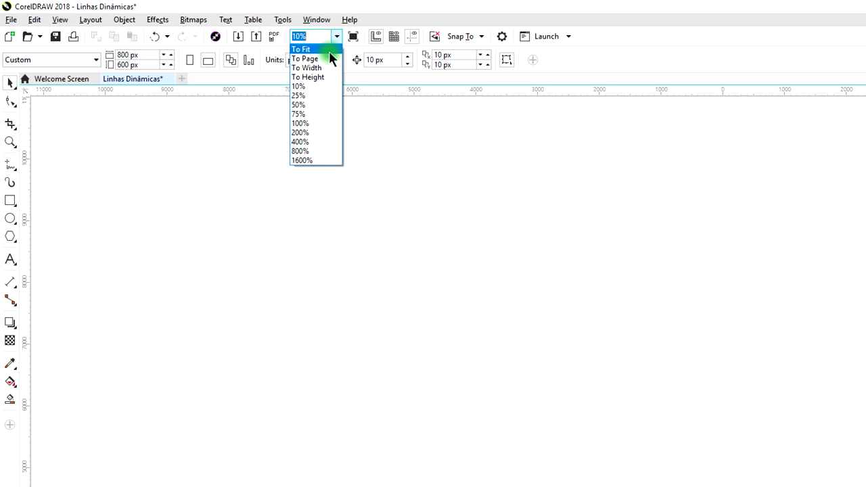
{"action": "left_click", "coordinate": [316, 58]}
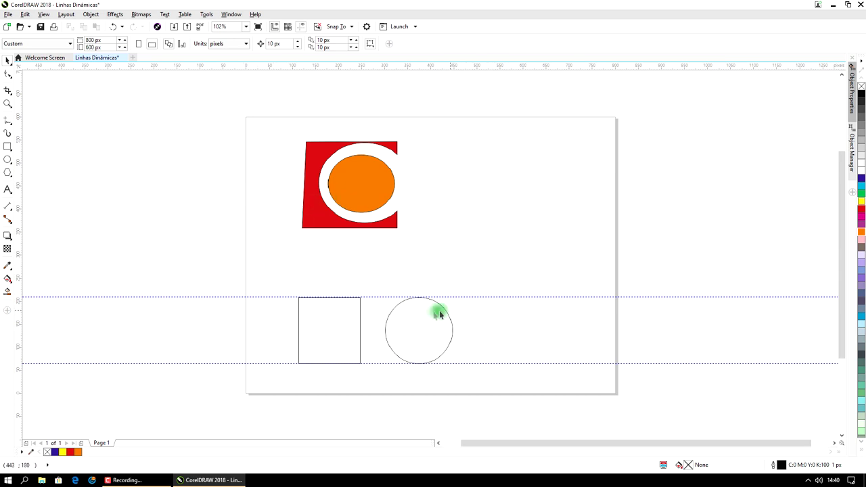
- Move the unfilled rectangle so its center snaps to the circle's left quadrant at about X 303, Y 136 px
{"action": "left_click", "coordinate": [344, 314]}
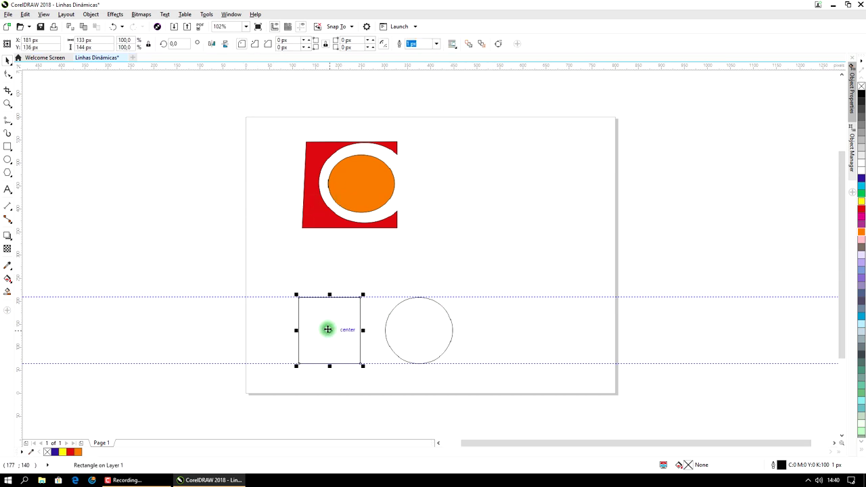
{"action": "left_click_drag", "start_coordinate": [329, 330], "coordinate": [386, 333]}
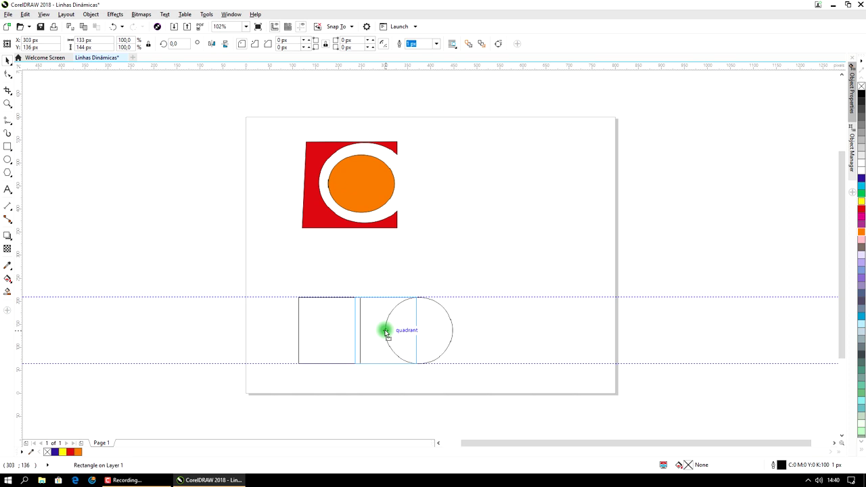
{"action": "left_click_drag", "start_coordinate": [386, 332], "coordinate": [386, 331]}
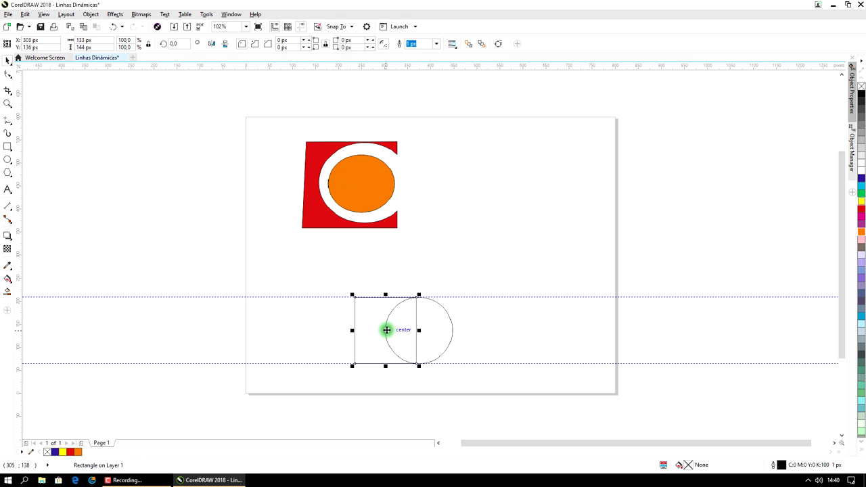
- Move the unfilled rectangle so its center snaps to the circle's top quadrant at about X 375, Y 208 px
{"action": "left_click_drag", "start_coordinate": [385, 330], "coordinate": [418, 297]}
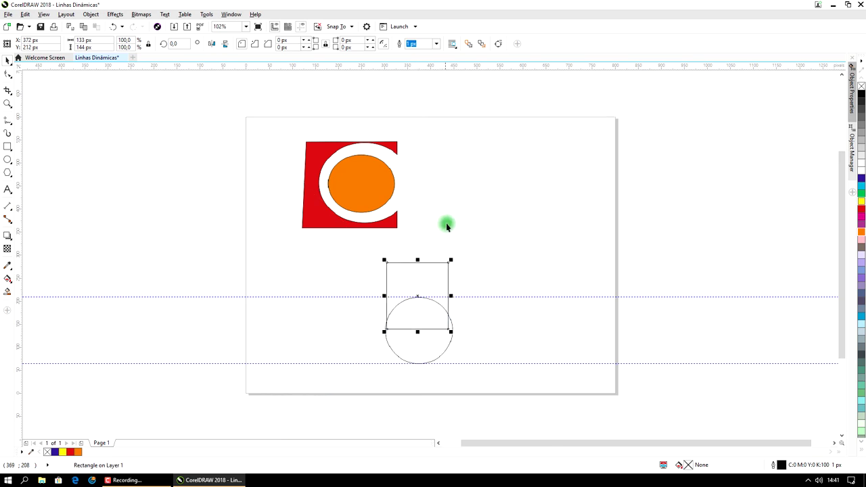
{"action": "left_click", "coordinate": [457, 184]}
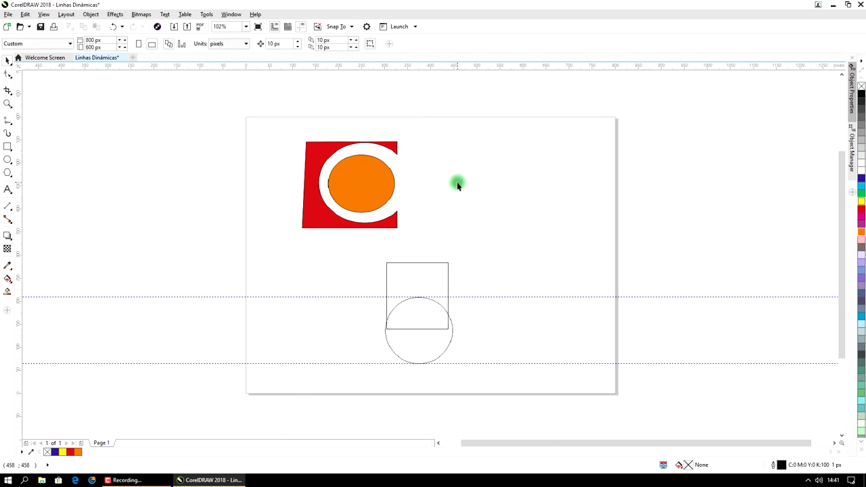
{"action": "left_click", "coordinate": [421, 288]}
{"action": "mouse_move", "coordinate": [418, 297]}
{"action": "left_mouse_down"}
{"action": "mouse_move", "coordinate": [512, 259]}
{"action": "mouse_move", "coordinate": [421, 300]}
{"action": "left_mouse_up"}
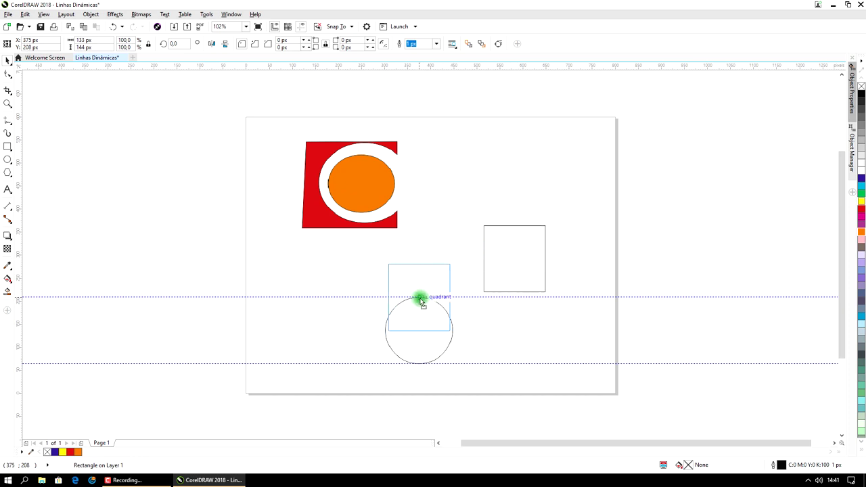
{"action": "left_click_drag", "start_coordinate": [421, 300], "coordinate": [421, 300]}
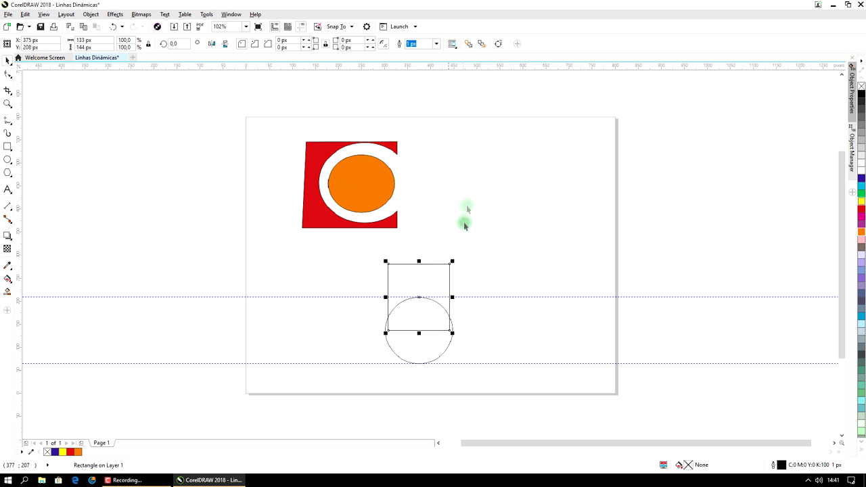
{"action": "left_click", "coordinate": [465, 203]}
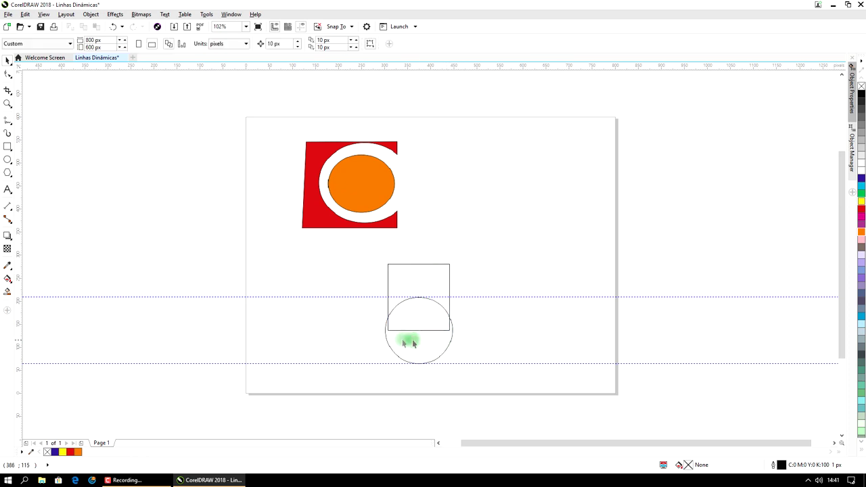
- Select the overlapping unfilled rectangle and circle together and trim the circle's area out of the rectangle
{"action": "left_click_drag", "start_coordinate": [501, 260], "coordinate": [350, 392]}
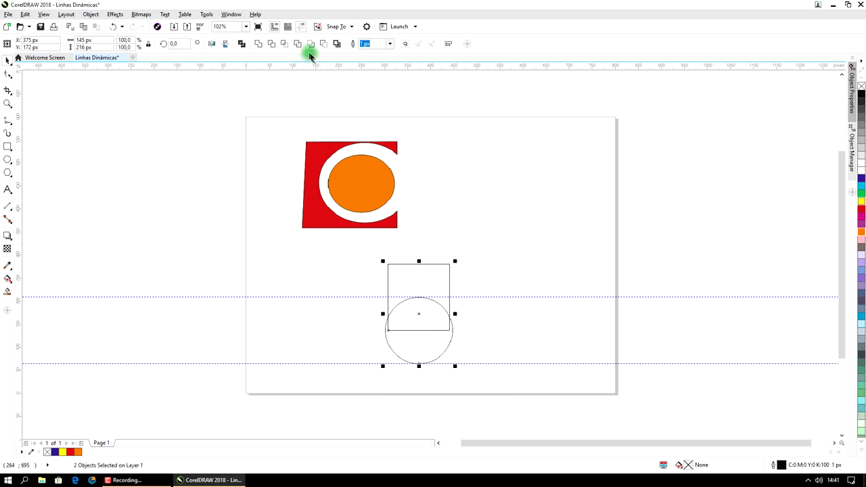
{"action": "left_click", "coordinate": [271, 46]}
{"action": "left_click", "coordinate": [555, 208]}
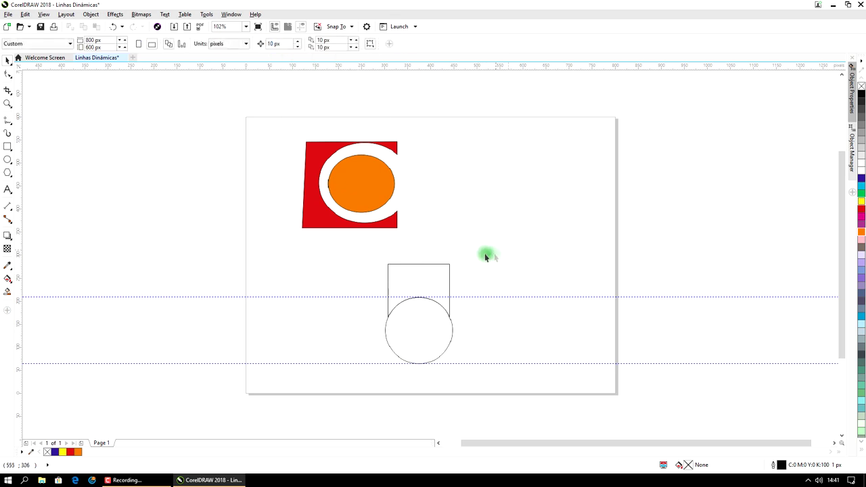
- Move the trimmed rectangle to about X 375, Y 234 px, leaving a narrow gap between its curved cutout and the circle
{"action": "mouse_move", "coordinate": [432, 273]}
{"action": "left_mouse_down"}
{"action": "mouse_move", "coordinate": [476, 218]}
{"action": "mouse_move", "coordinate": [489, 290]}
{"action": "mouse_move", "coordinate": [519, 289]}
{"action": "mouse_move", "coordinate": [408, 273]}
{"action": "mouse_move", "coordinate": [420, 273]}
{"action": "left_mouse_up"}
{"action": "left_click", "coordinate": [605, 242]}
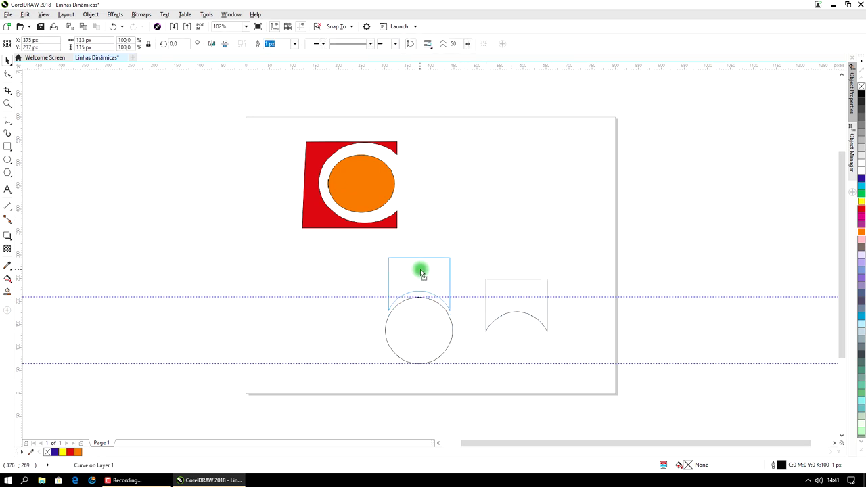
{"action": "left_click_drag", "start_coordinate": [421, 274], "coordinate": [421, 274]}
{"action": "left_click", "coordinate": [518, 224]}
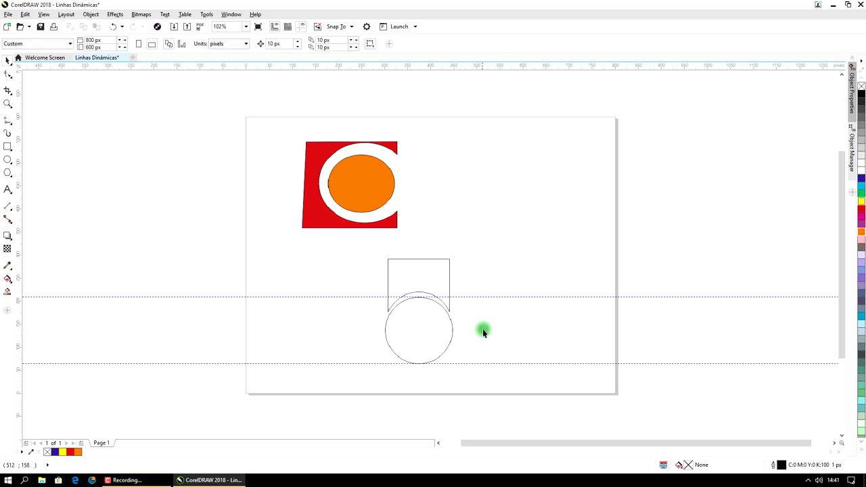
- Fill the lower circle with dark blue and the trimmed rectangle above it with cyan
{"action": "left_click", "coordinate": [415, 344]}
{"action": "left_click", "coordinate": [862, 179]}
{"action": "left_click", "coordinate": [437, 272]}
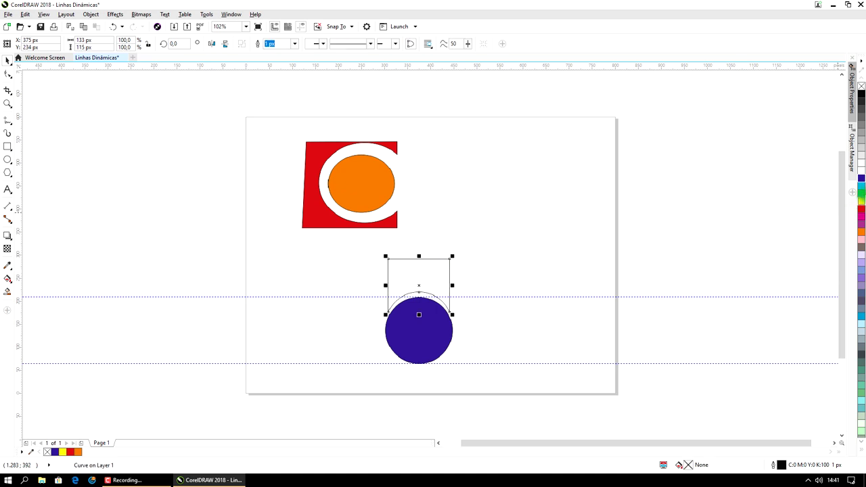
{"action": "left_click", "coordinate": [862, 188]}
{"action": "left_click", "coordinate": [552, 195]}
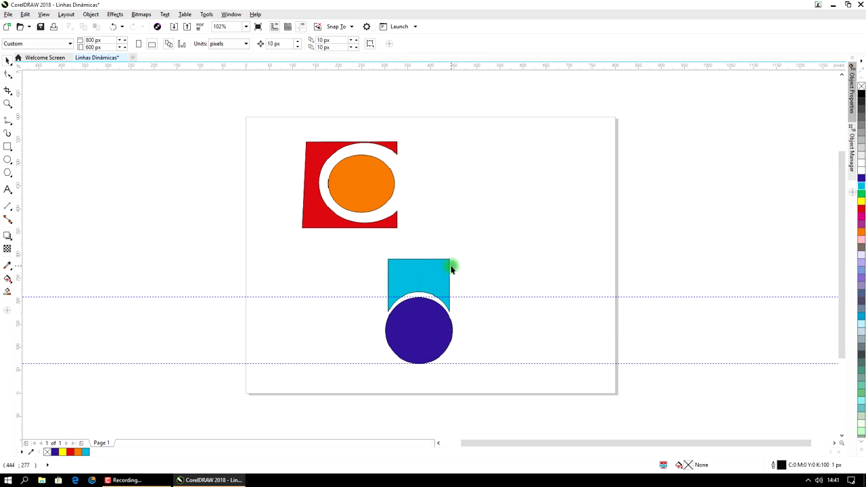
- Reshape the cyan shape with the Shape tool by moving its upper-left corner node inward and down
{"action": "left_click", "coordinate": [7, 74]}
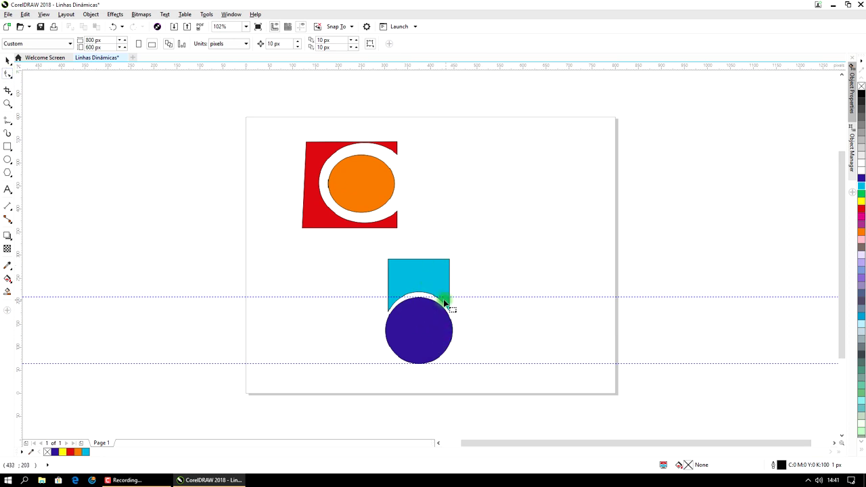
{"action": "left_click", "coordinate": [391, 264]}
{"action": "left_click_drag", "start_coordinate": [389, 262], "coordinate": [398, 271]}
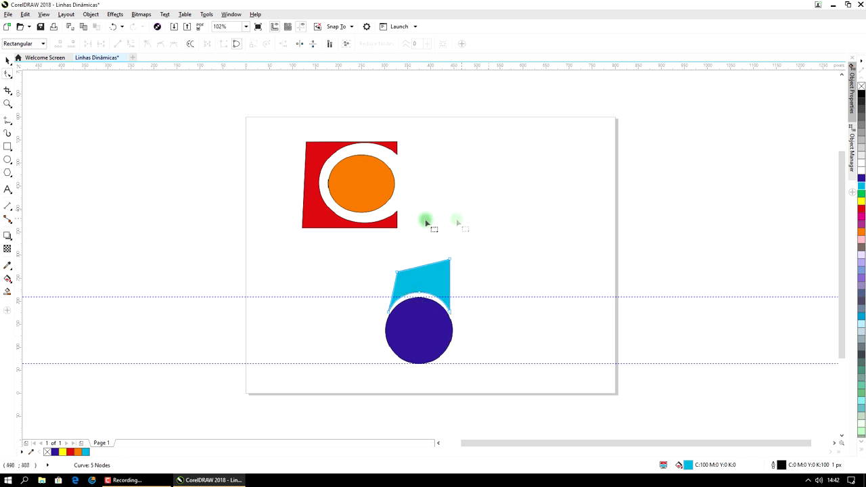
{"action": "left_click", "coordinate": [7, 59]}
{"action": "left_click", "coordinate": [484, 160]}
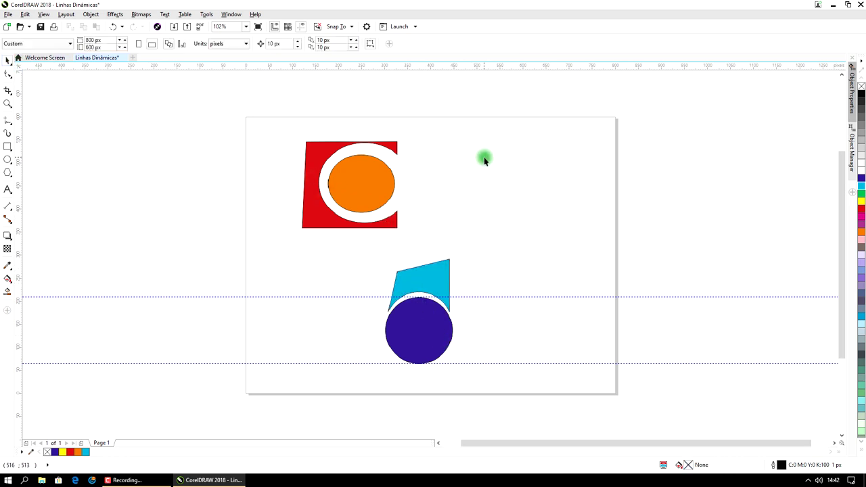